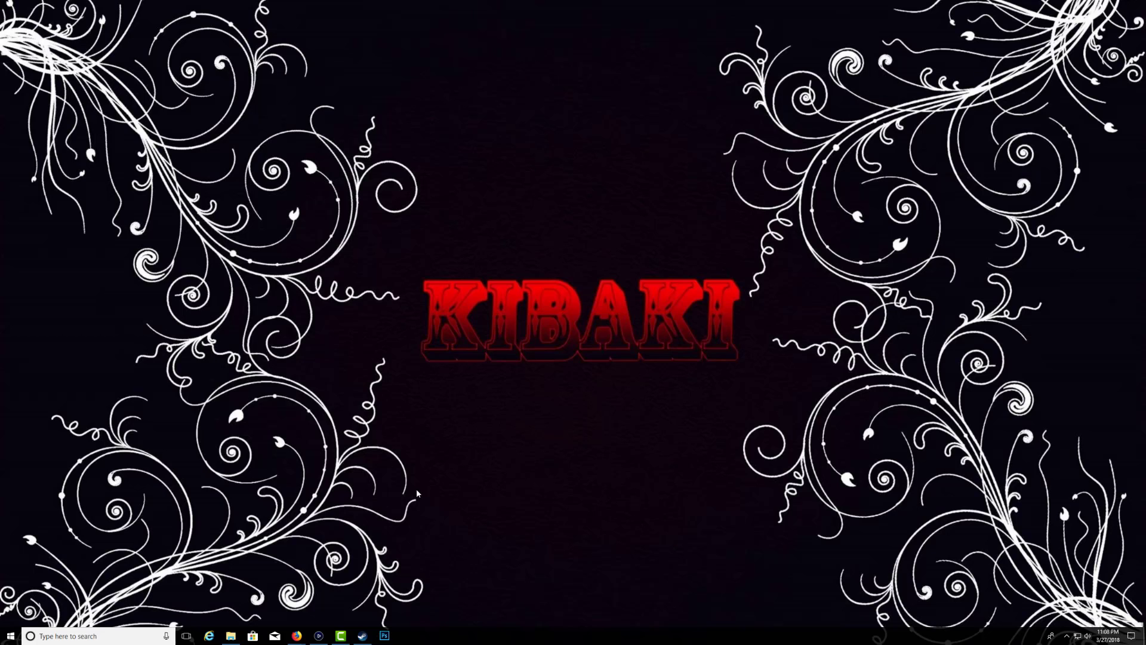
- Open the PS3Xploit Team site from the ps3xploit.com Google results in Firefox
click(338, 588)
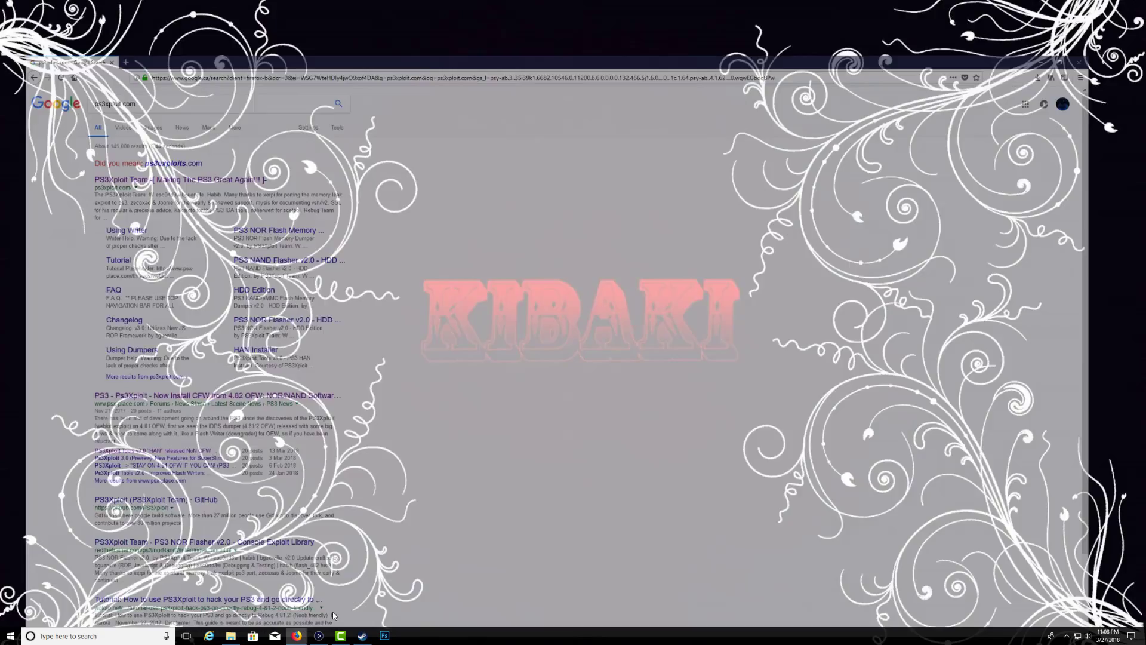
drag(123, 52, 73, 52)
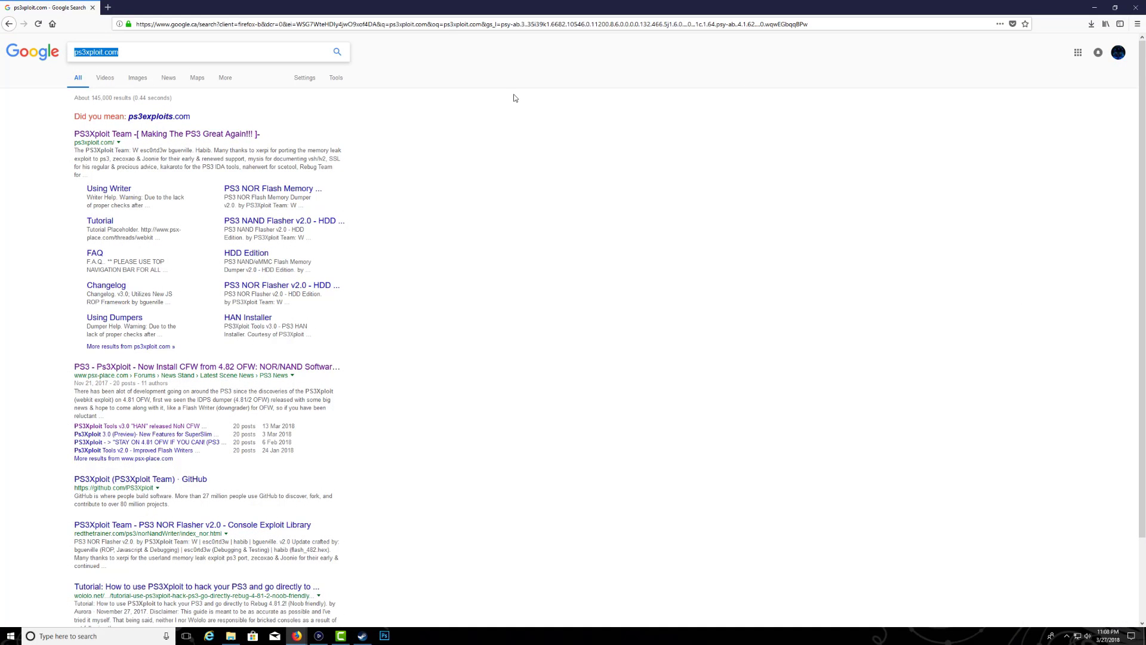
click(226, 134)
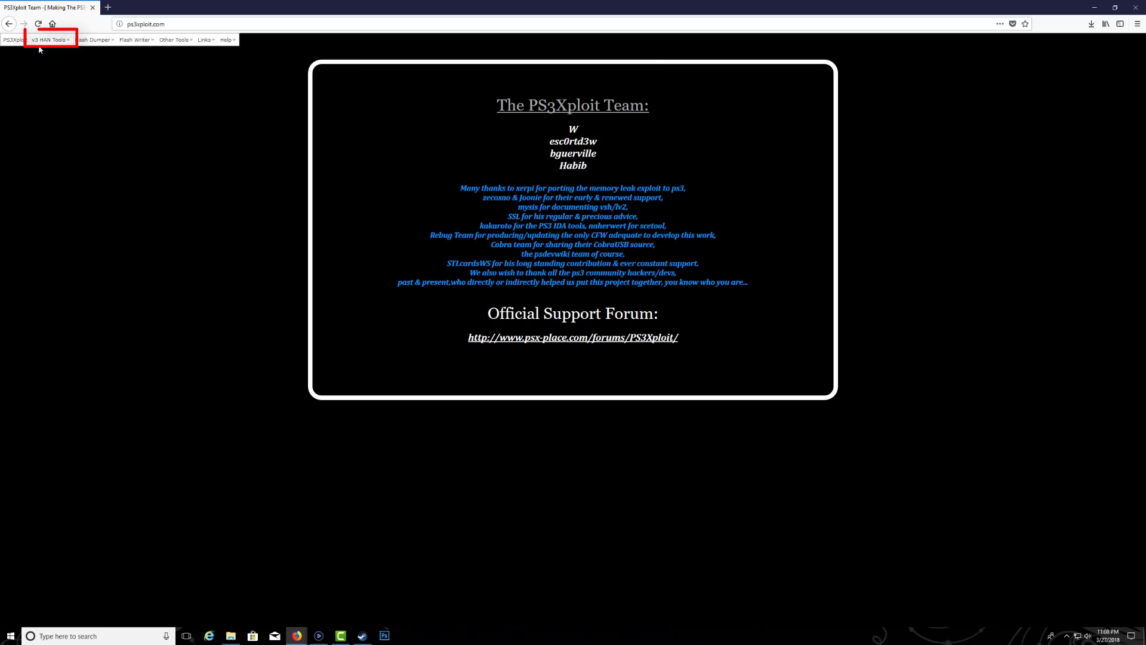
- Request the XMB Wave Installer release files under v3 HAN Tools and dismiss the download prompt
mouse_move(46, 43)
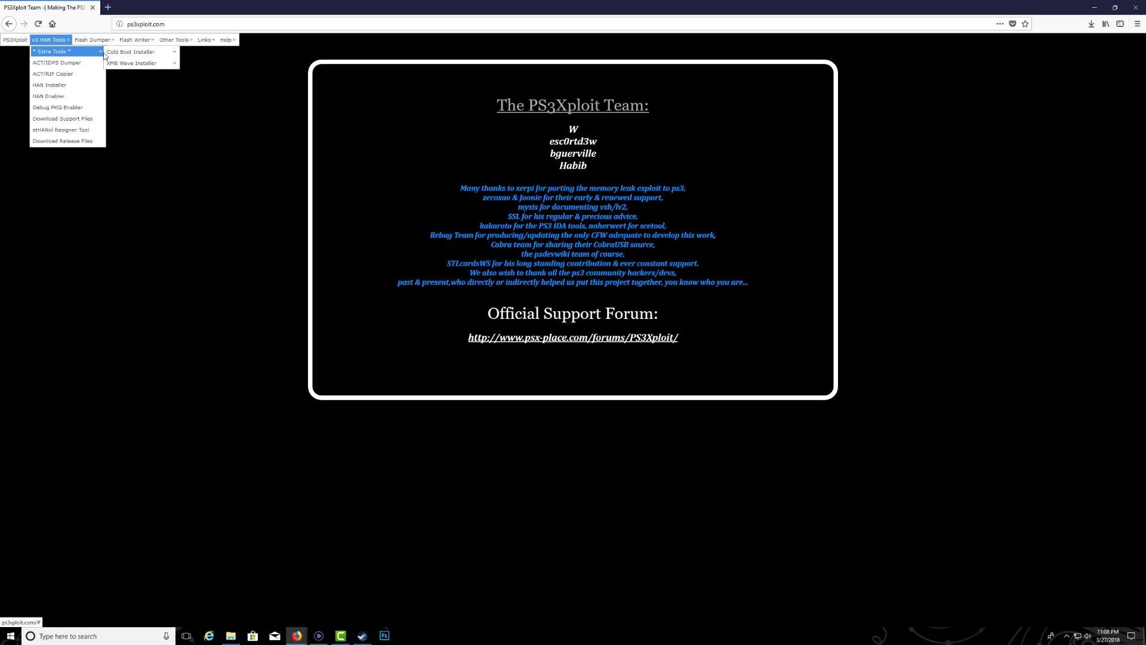
mouse_move(109, 56)
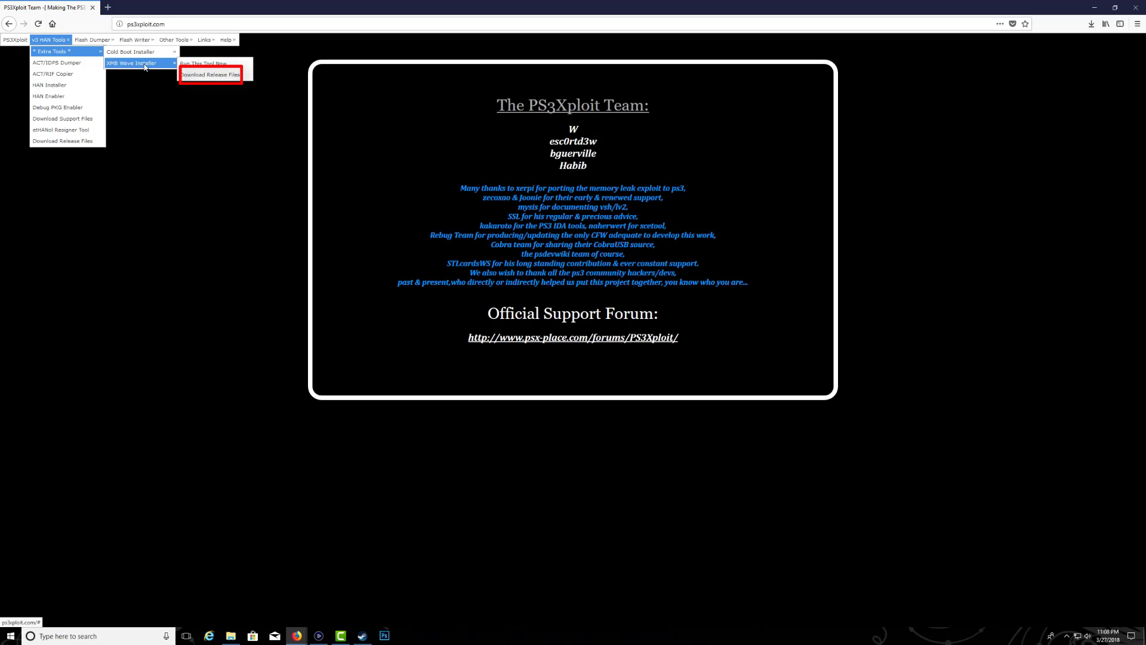
click(212, 75)
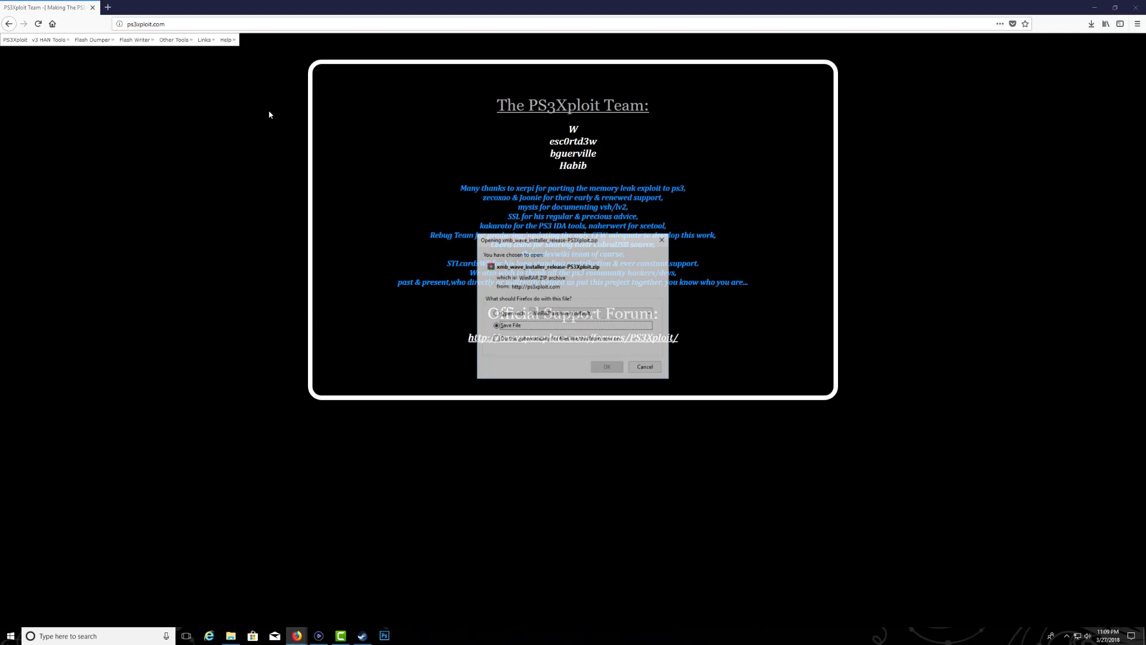
click(660, 371)
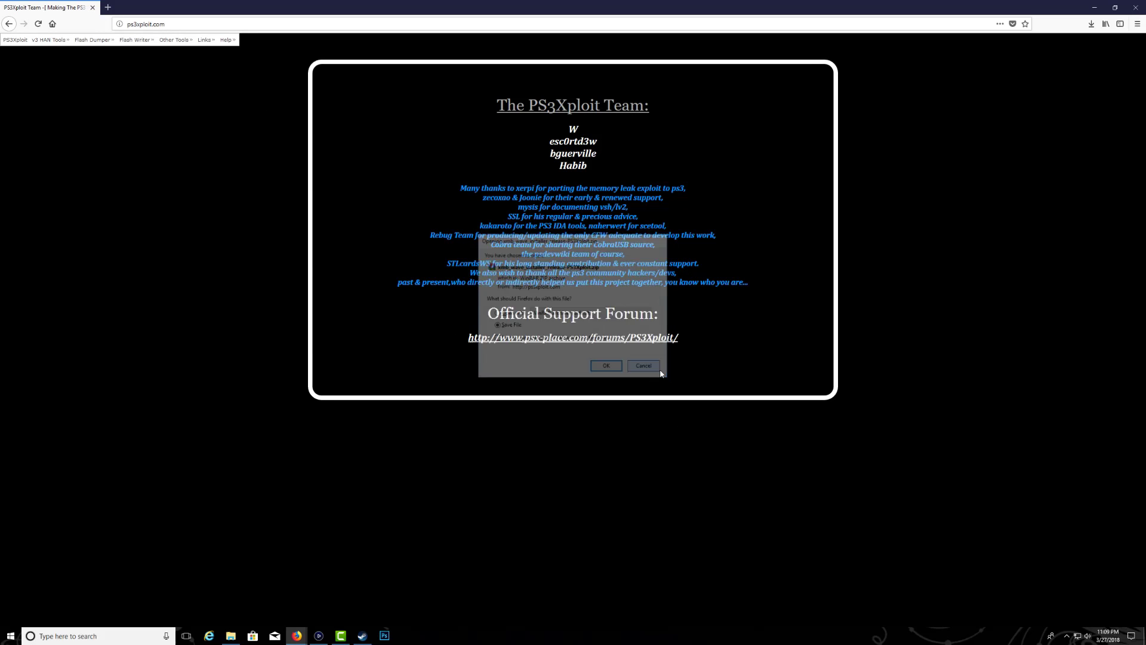
- Extract the xmb_wave_installer_release-PS3Xploit zip in Music and open the extracted folder
click(231, 635)
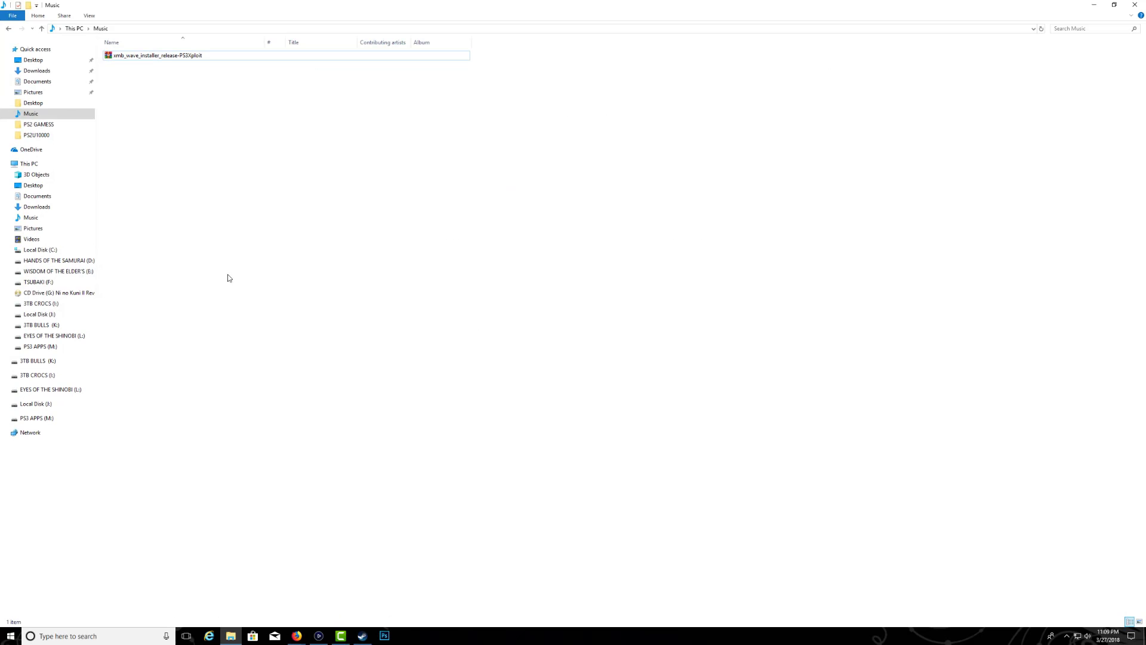
right_click(154, 56)
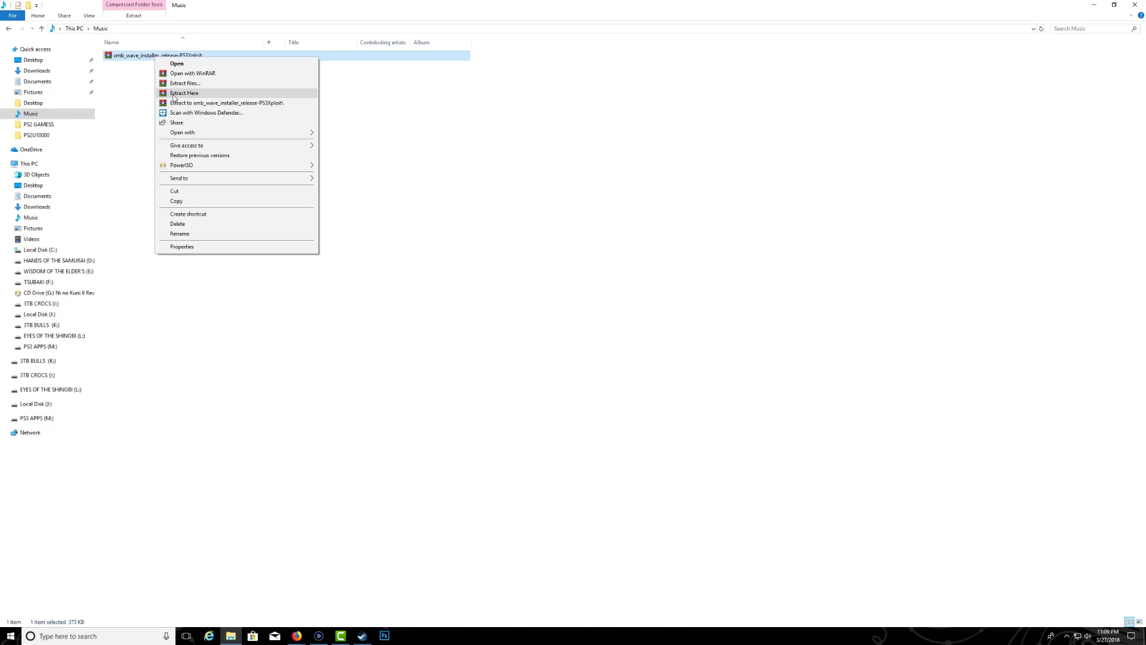
click(174, 94)
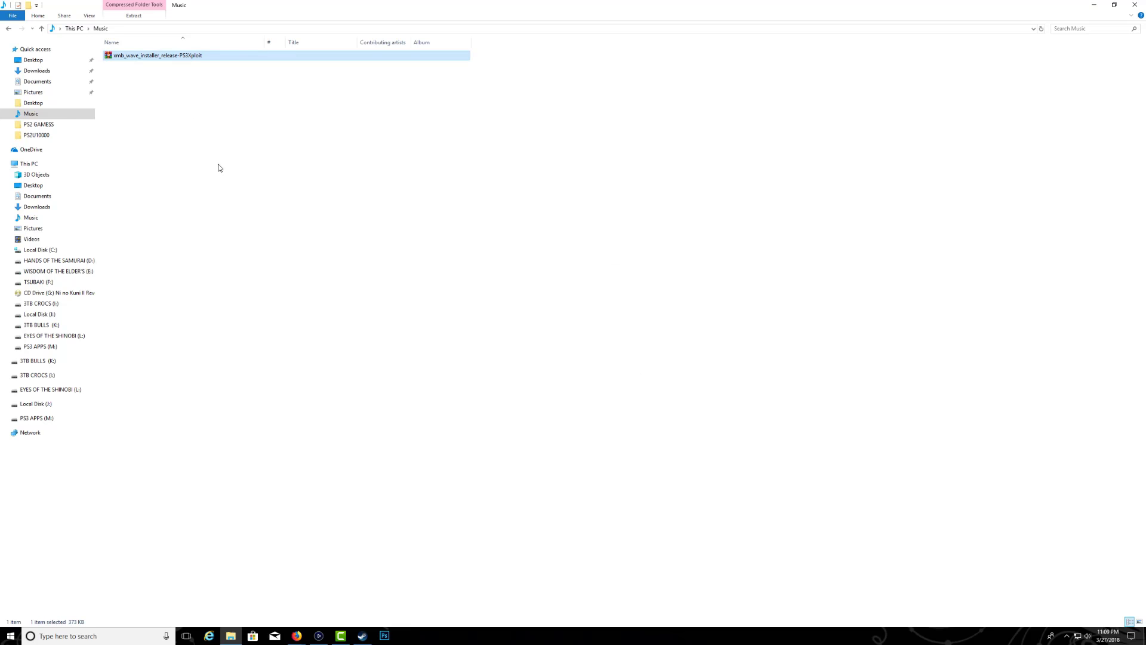
double_click(153, 66)
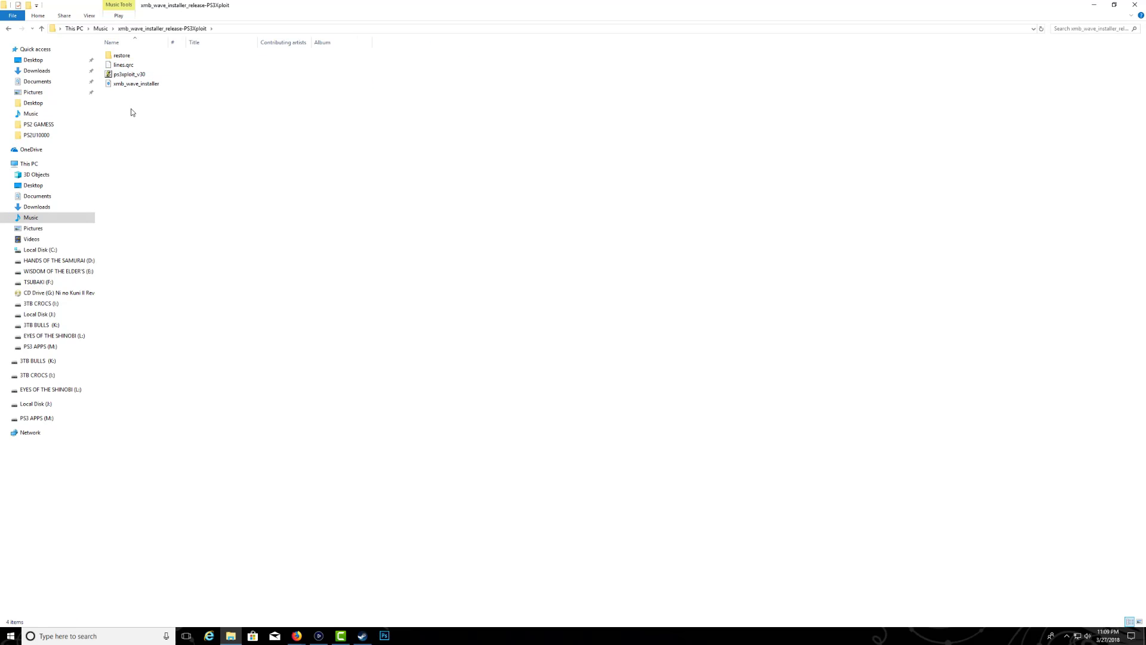
- Look inside the restore folder, return to the installer folder, and select lines.qrc
drag(128, 109, 128, 65)
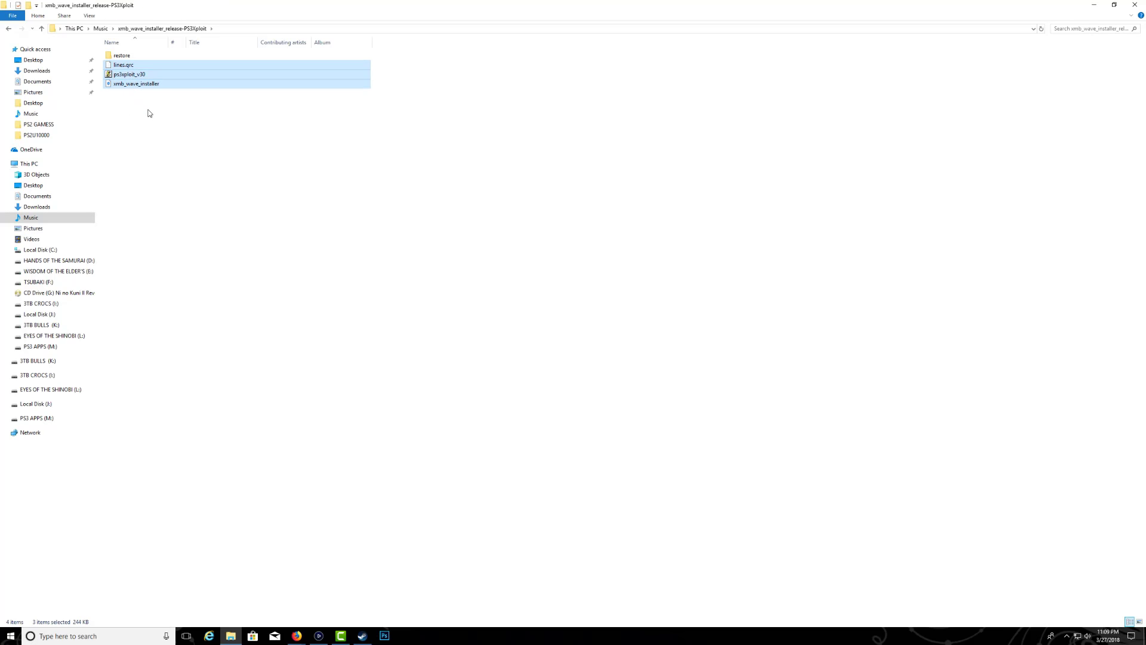
double_click(130, 56)
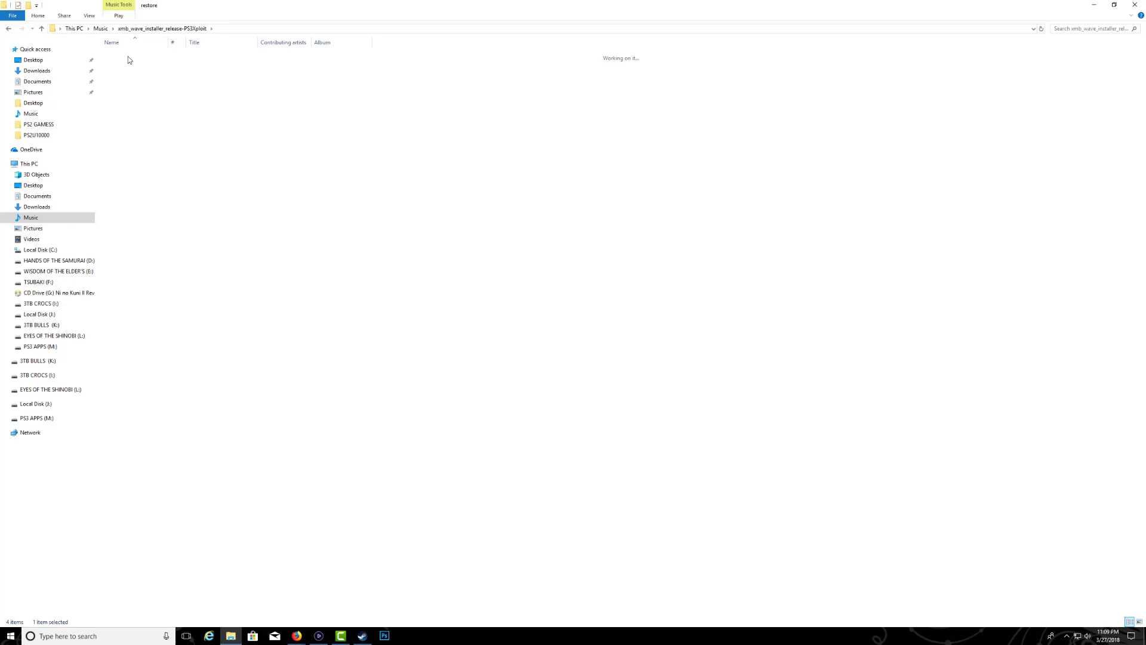
key(BackSpace)
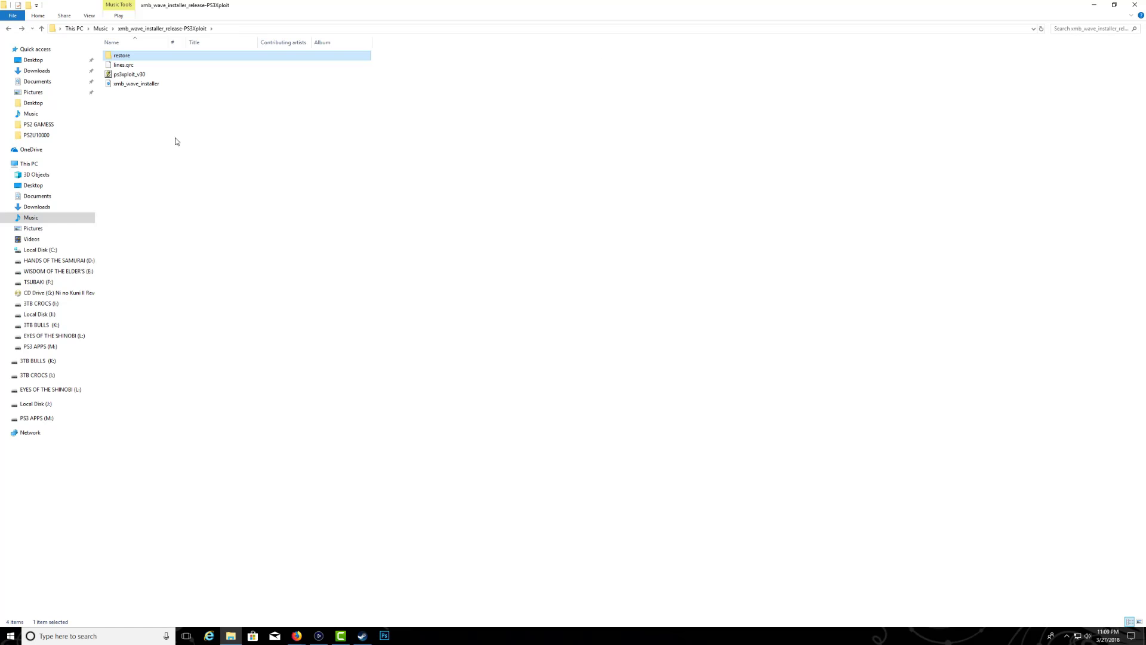
click(144, 134)
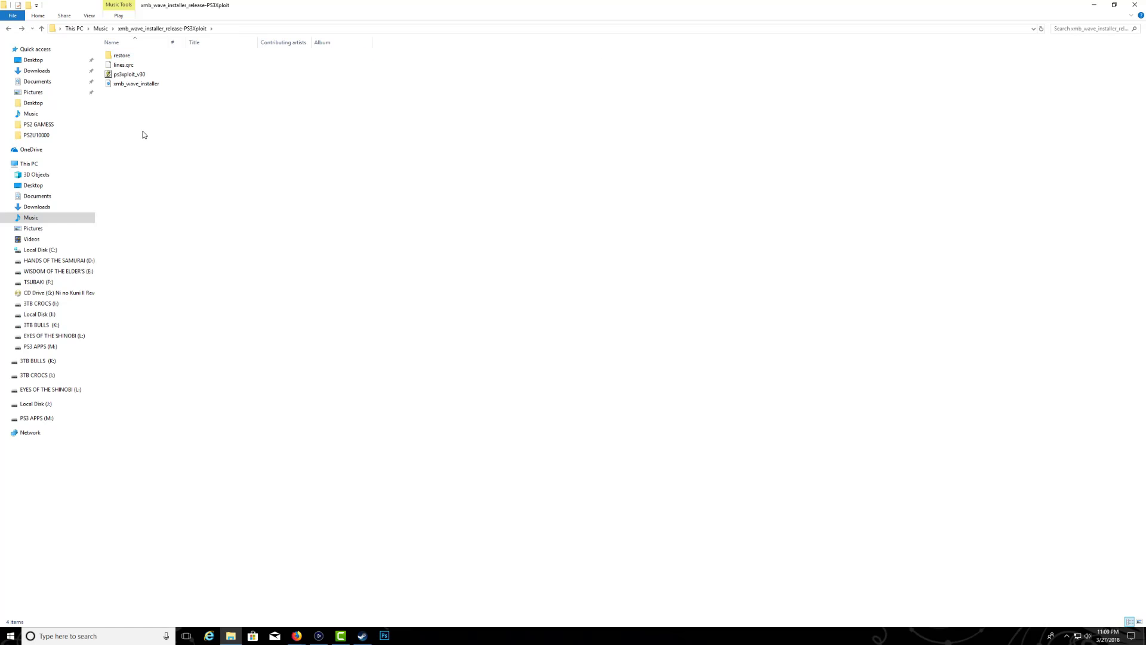
click(119, 68)
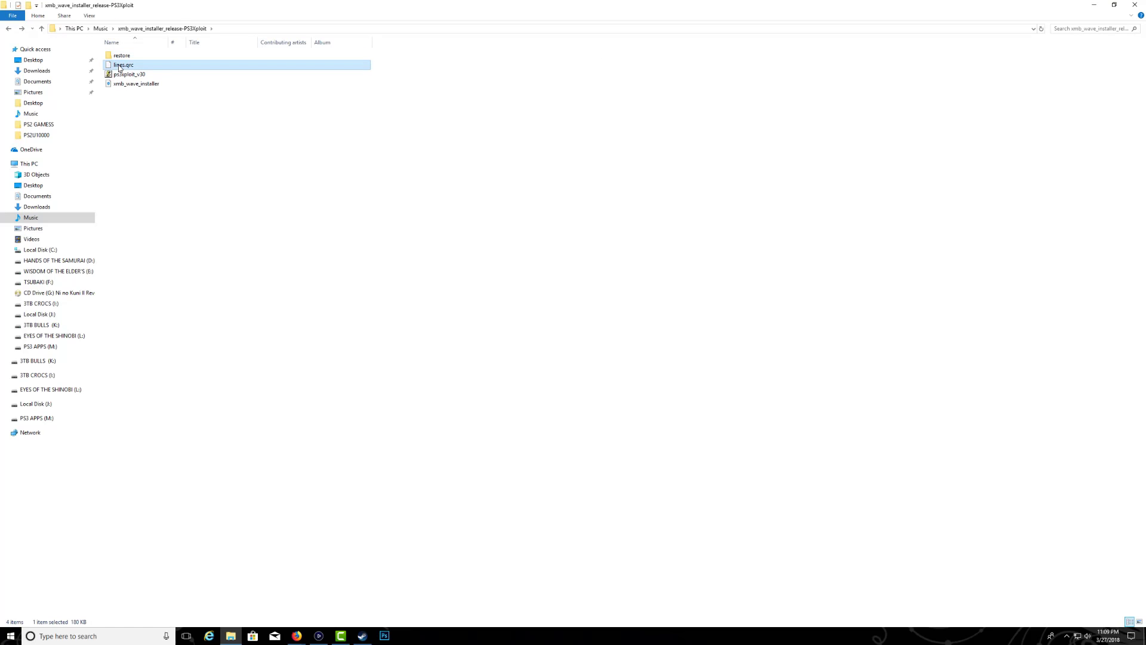
- Copy the three installer files: lines.qrc, ps3xploit_v30 and xmb_wave_installer
click(160, 124)
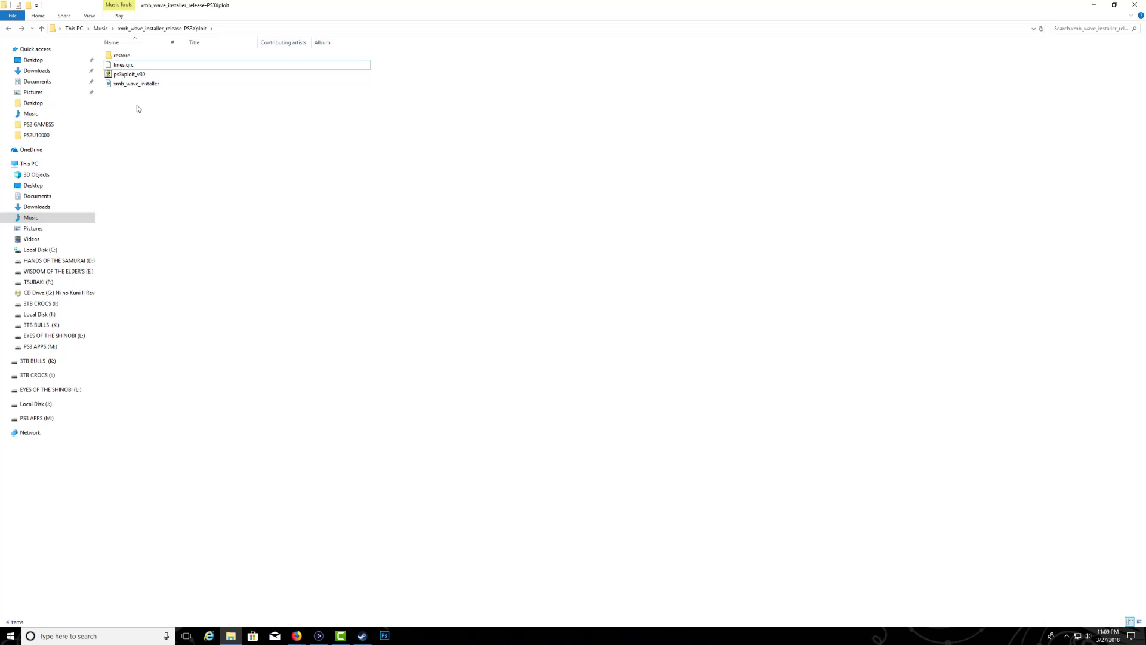
drag(128, 97, 127, 68)
right_click(127, 69)
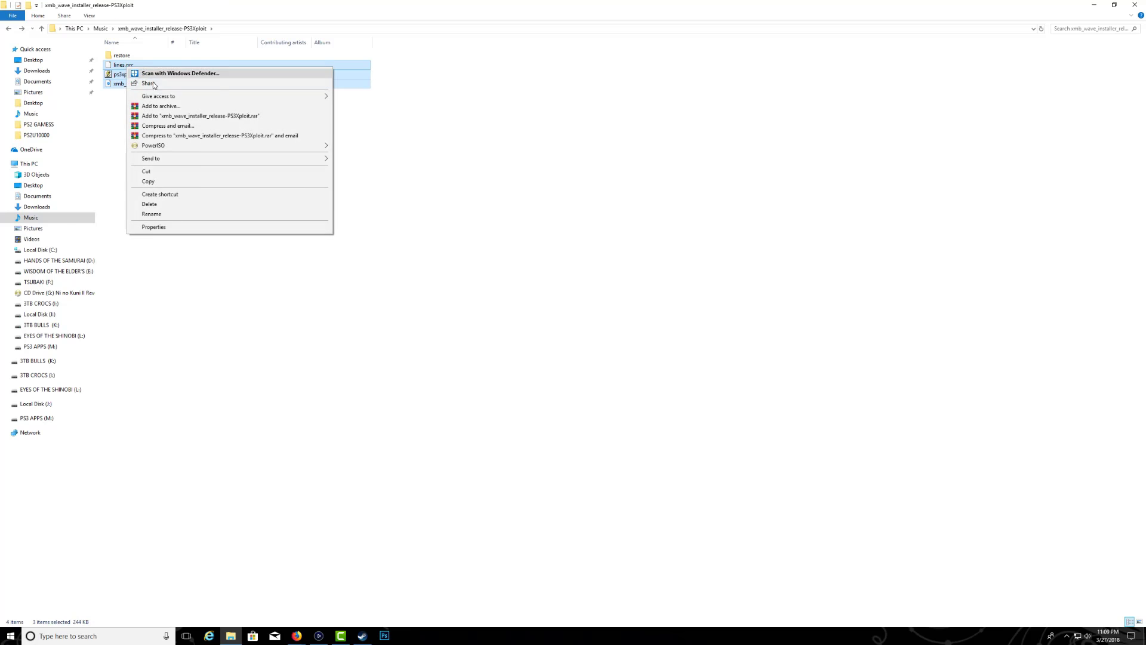
click(155, 180)
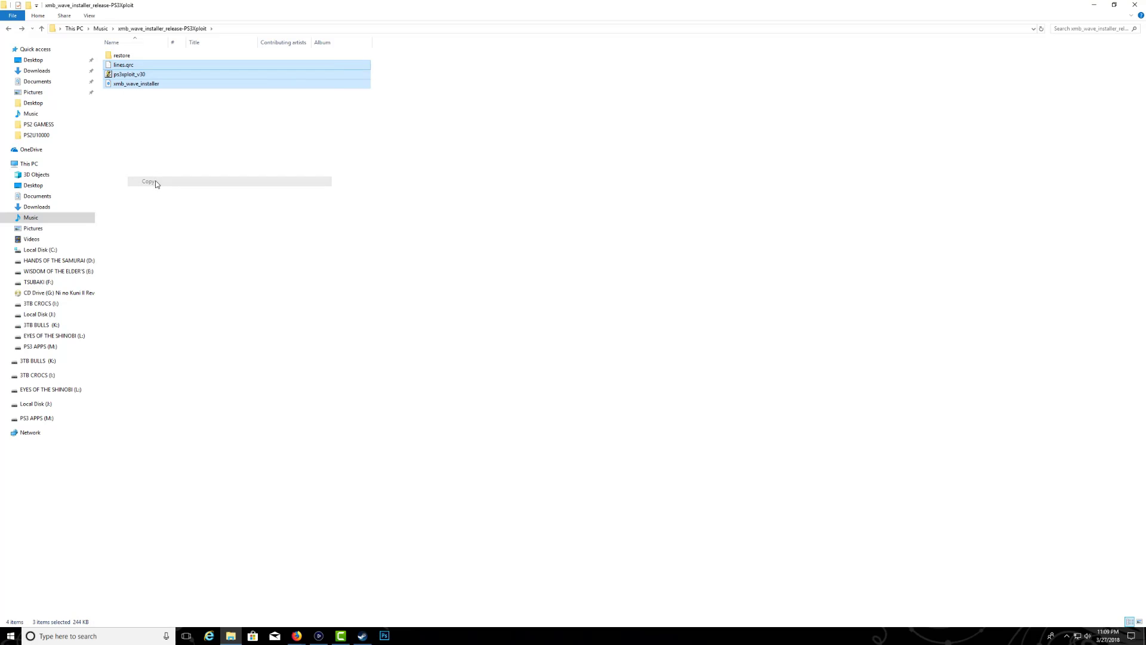
- Paste the three installer files onto the PS3 APPS (M:) USB drive
click(36, 423)
right_click(37, 423)
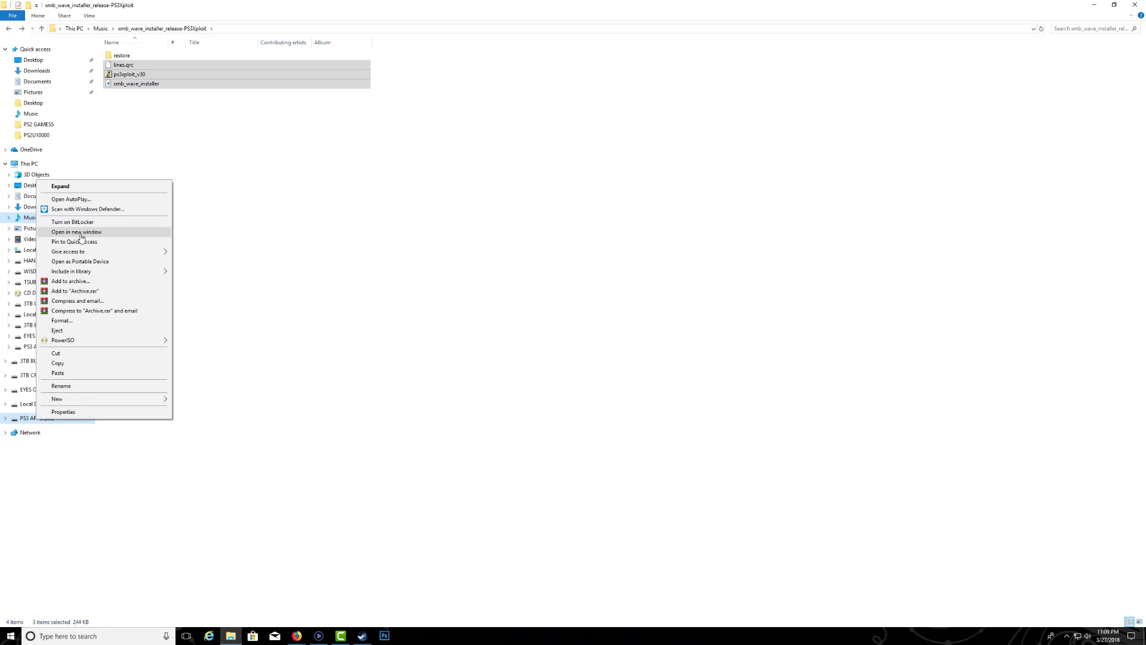
click(152, 232)
right_click(358, 269)
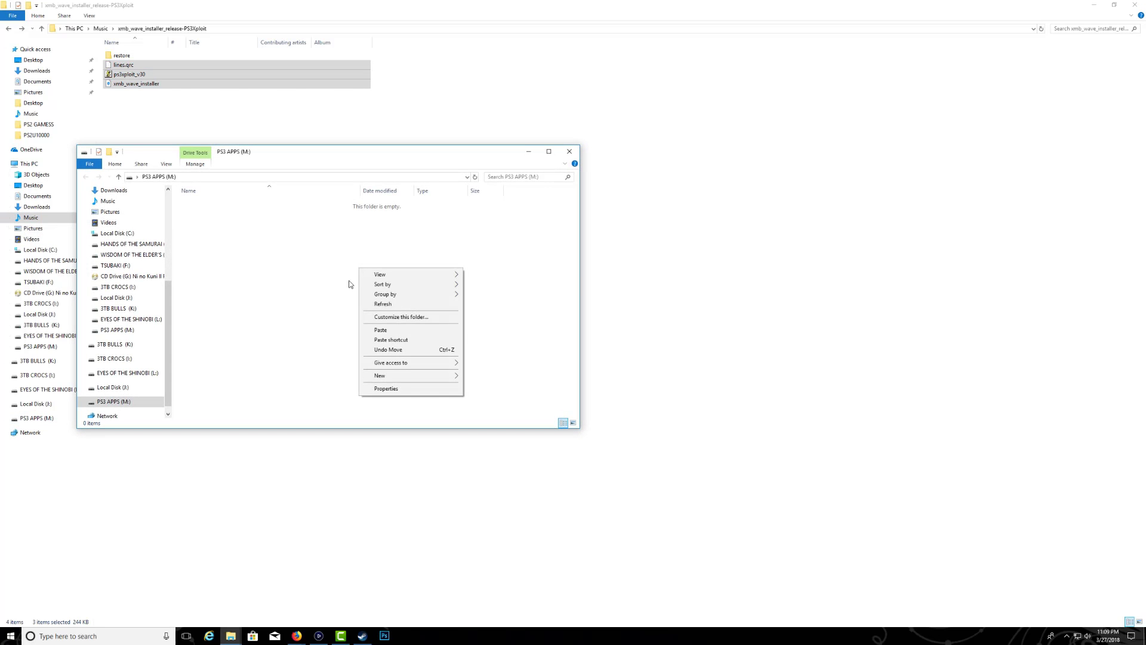
click(379, 330)
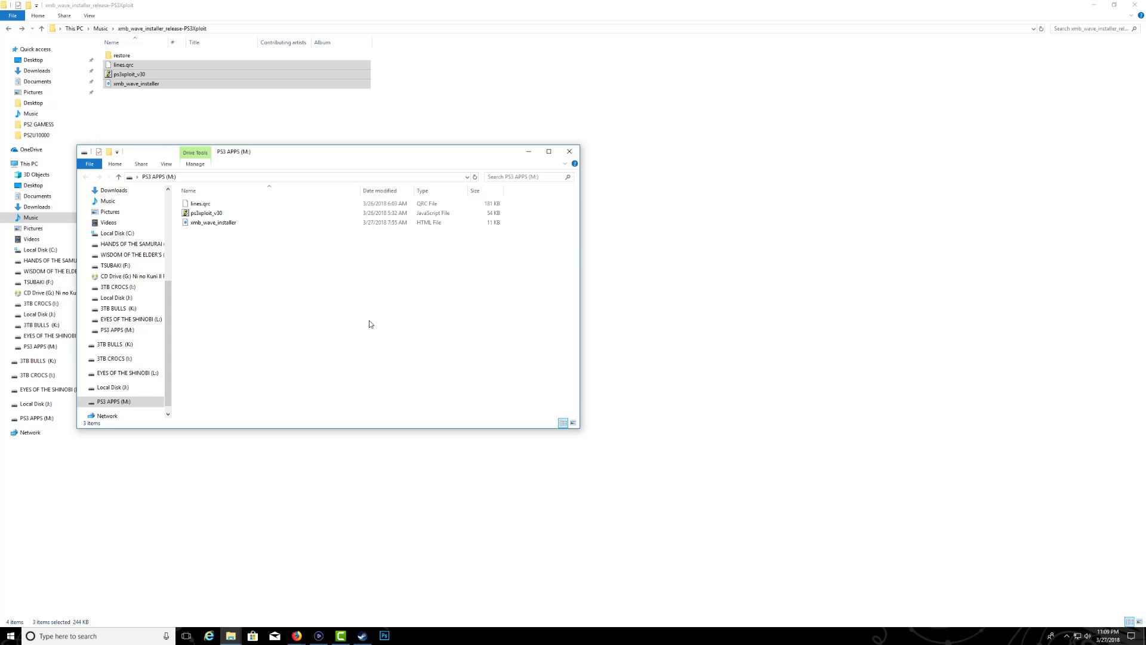
- Check the PS3 APPS (M:) drive properties, then eject the drive
right_click(293, 291)
click(330, 413)
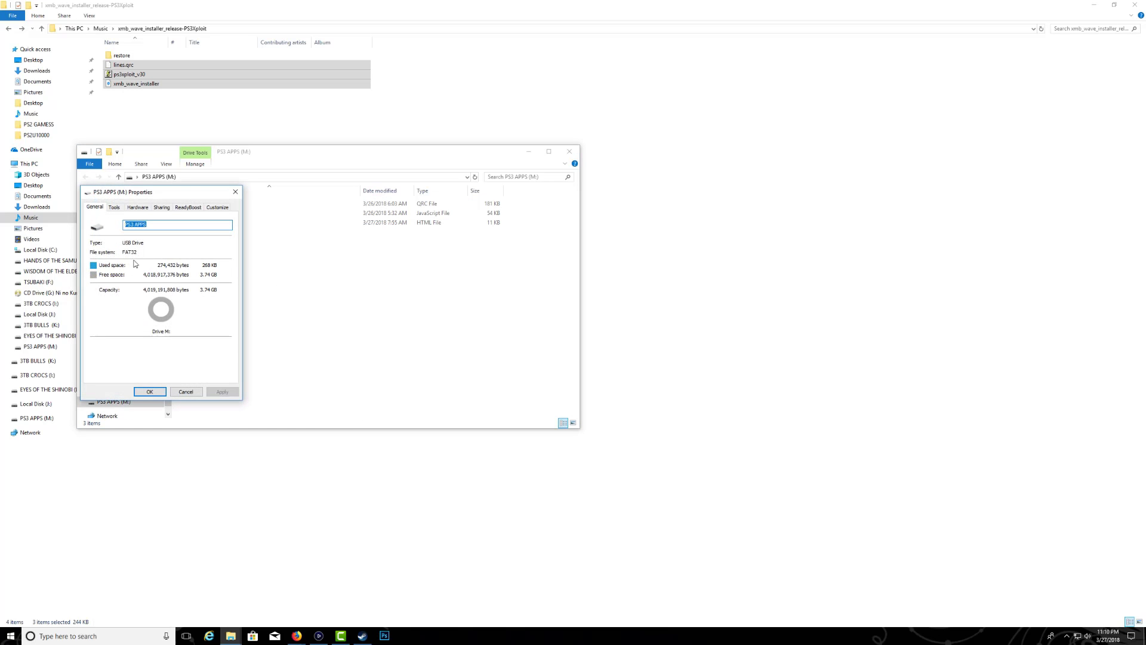
click(235, 192)
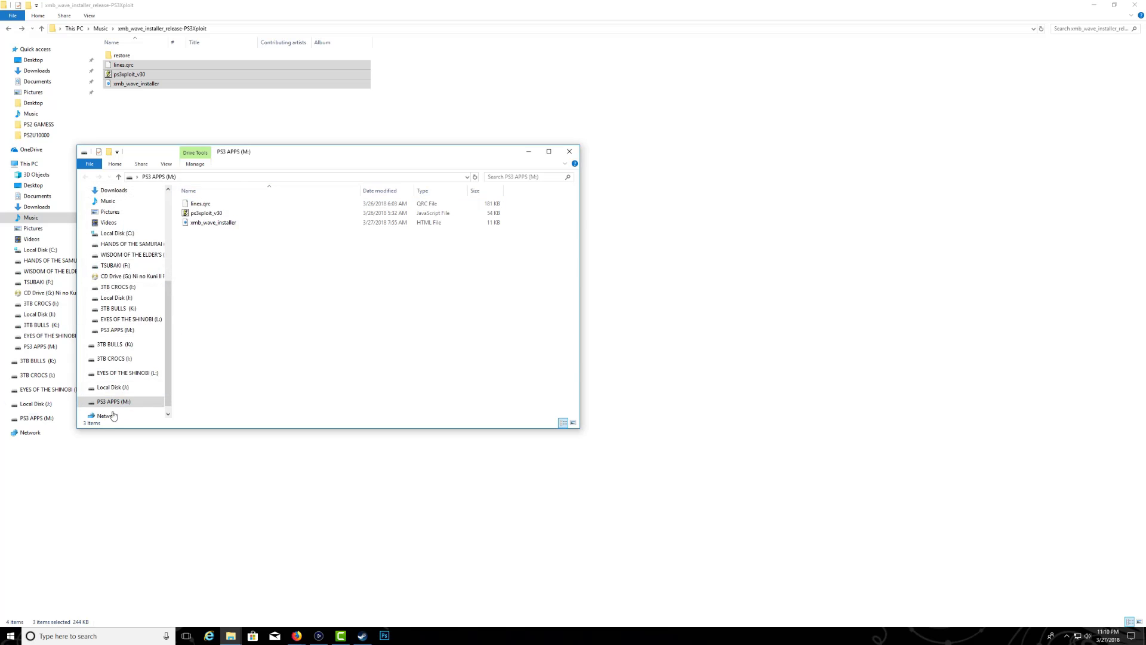
right_click(119, 405)
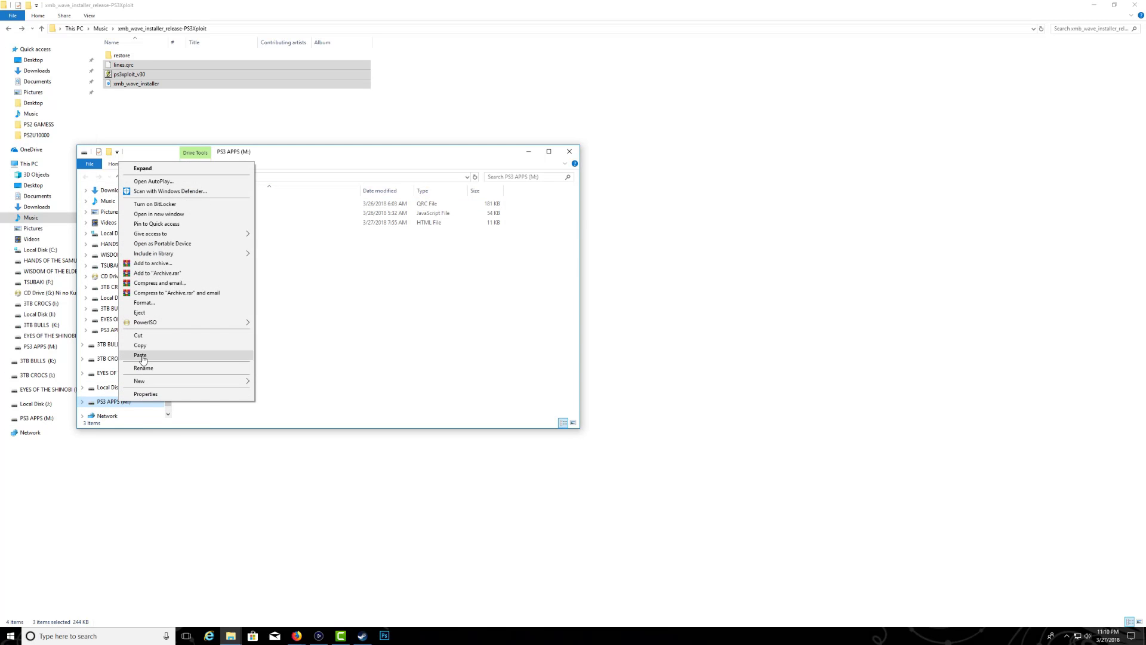
click(147, 316)
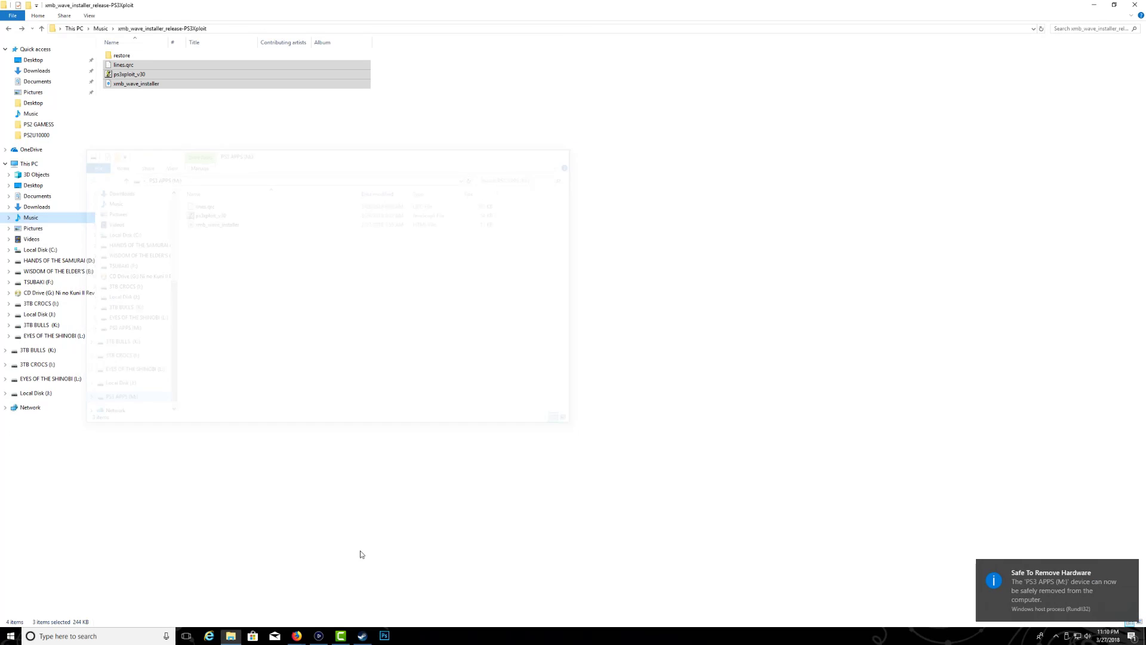
- Show the Elgato PS3 feed full screen with the sidebar hidden, then launch the PS3 Internet Browser
click(320, 634)
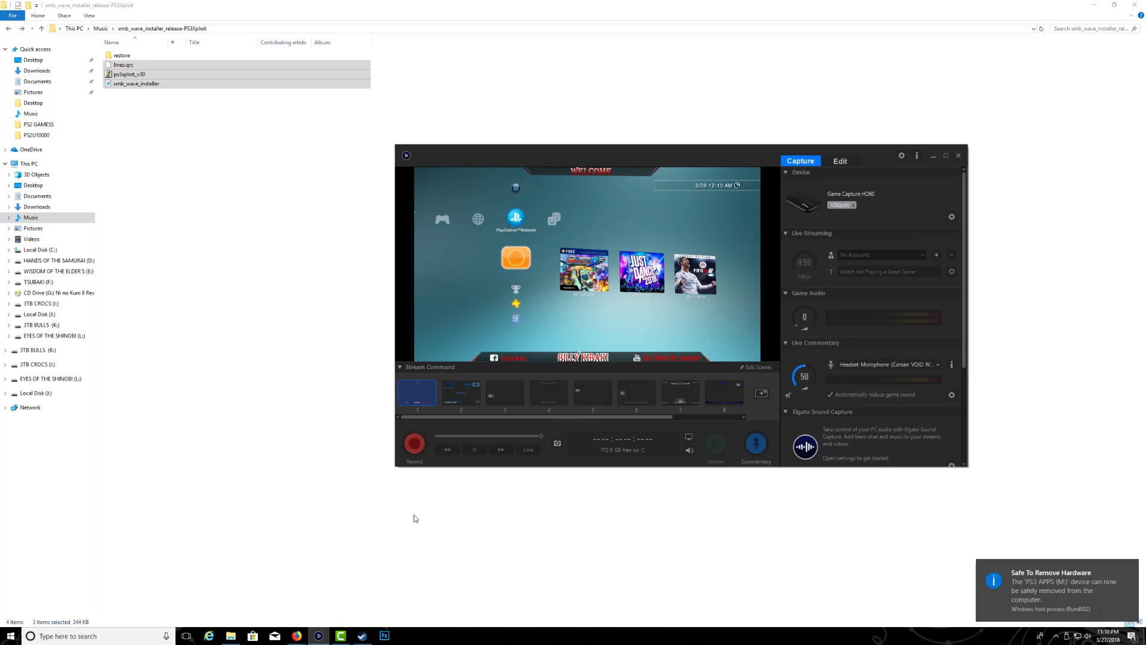
double_click(566, 304)
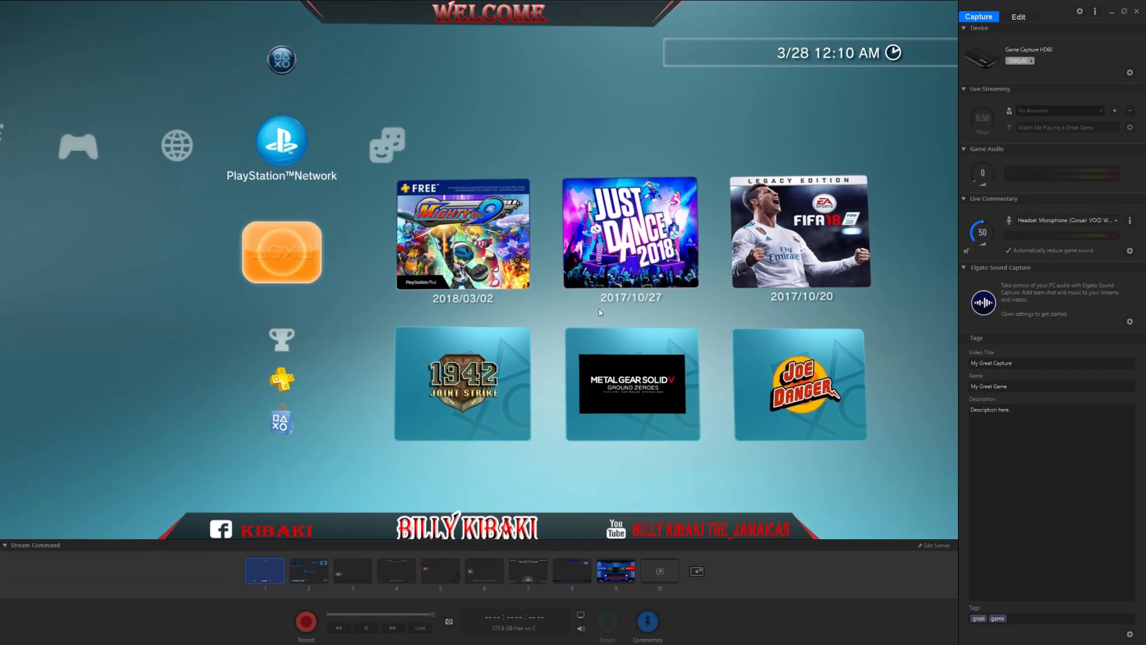
right_click(599, 309)
click(629, 324)
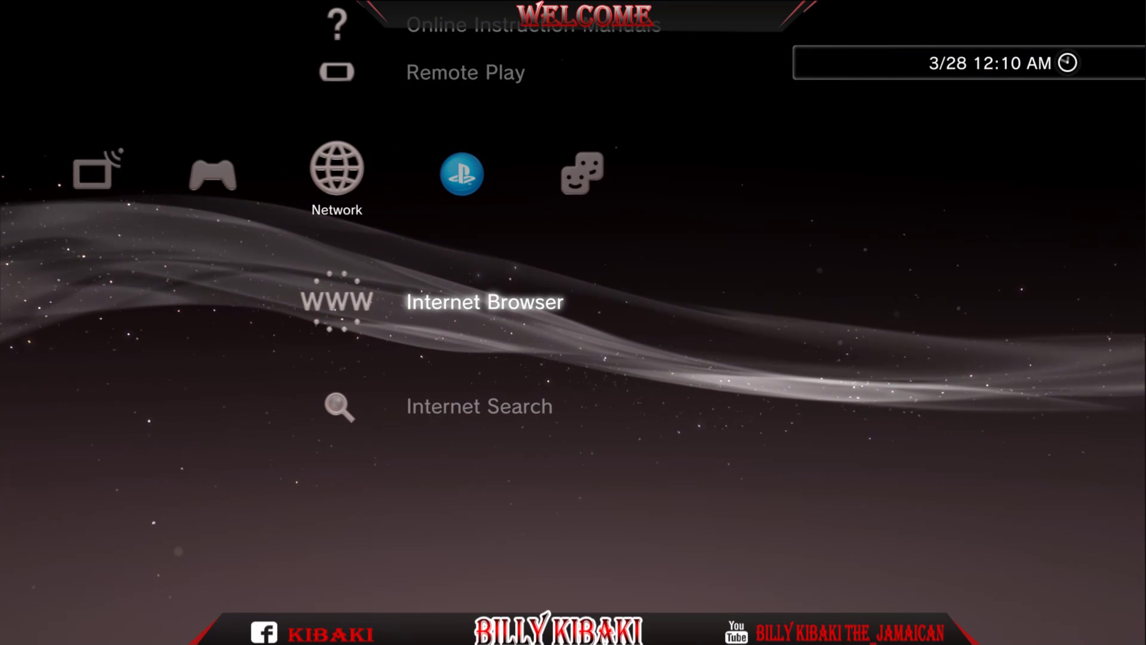
key(Return)
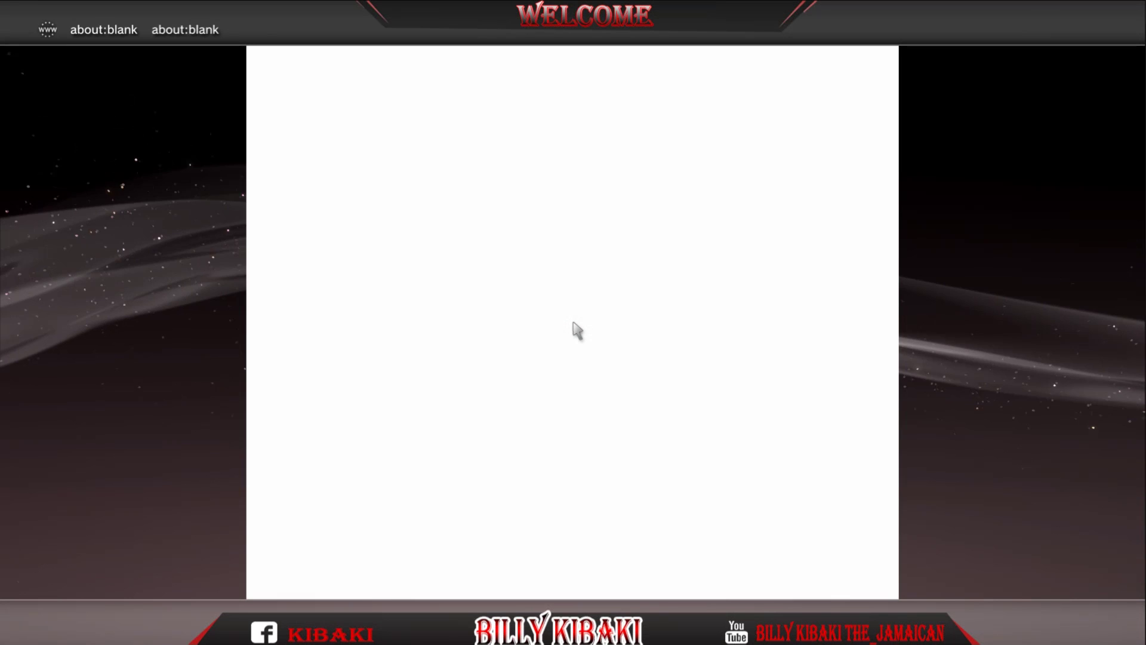
- Load ps3xploit.com in the PS3 browser and navigate to v3 HAN Tools > Extra Tools > XMB Wave Installer
key(ctrl+l)
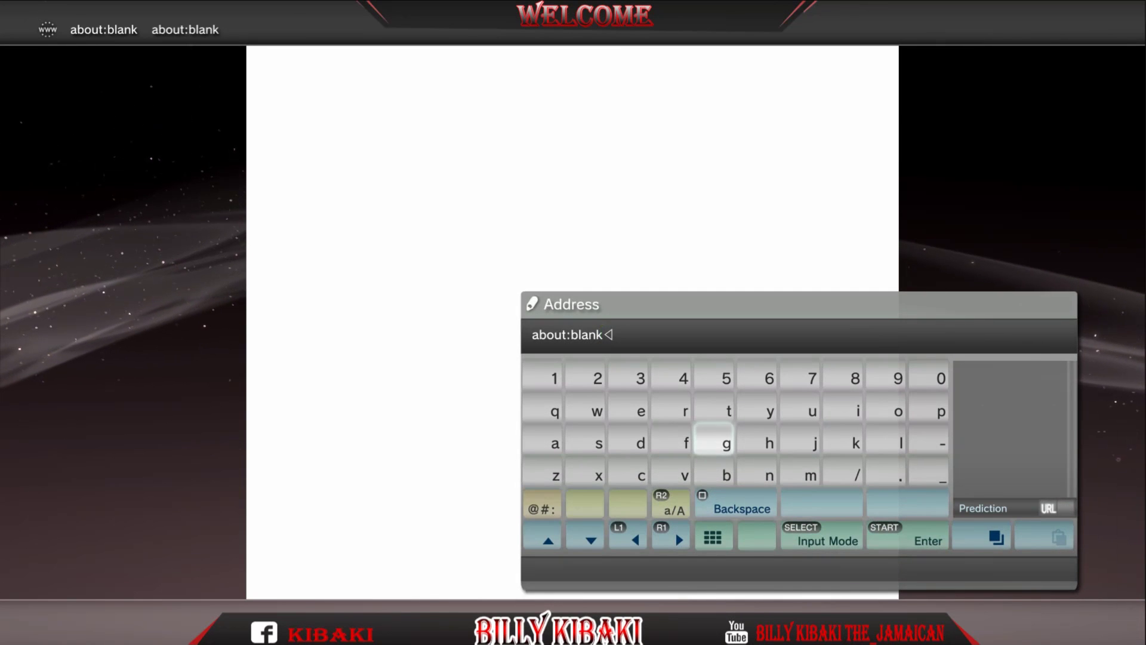
key(BackSpace)
key(BackSpace)
key(BackSpace)
key(BackSpace)
key(BackSpace)
key(BackSpace)
key(BackSpace)
key(BackSpace)
key(BackSpace)
key(BackSpace)
key(BackSpace)
key(Right)
key(Right)
key(Right)
key(Right)
key(Right)
key(Up)
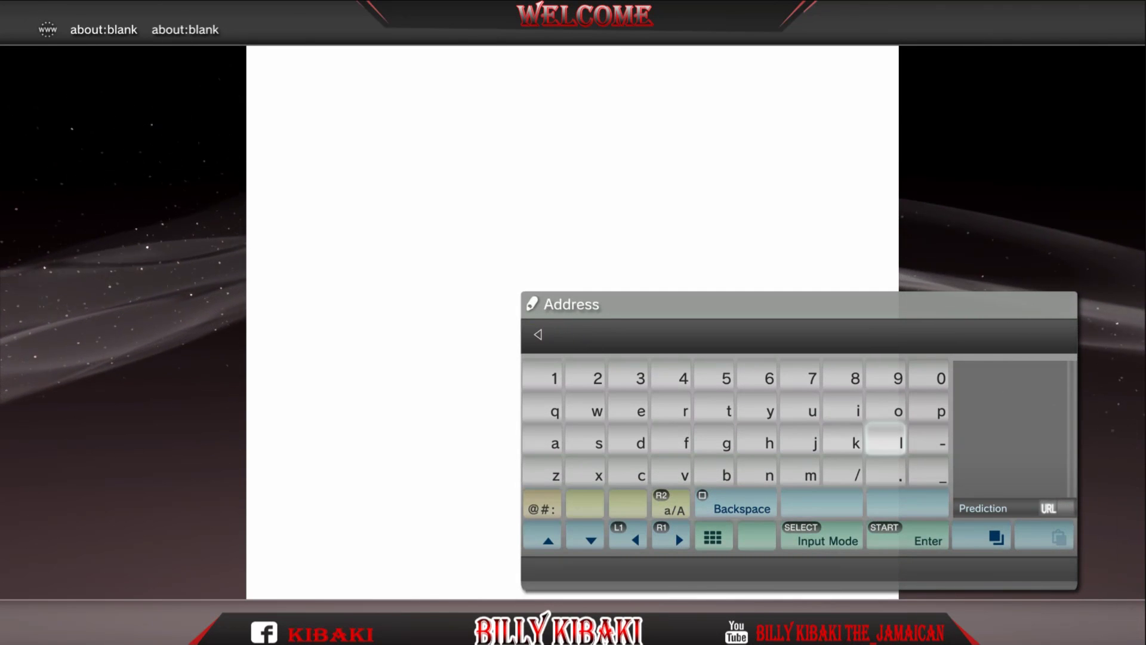
text(p)
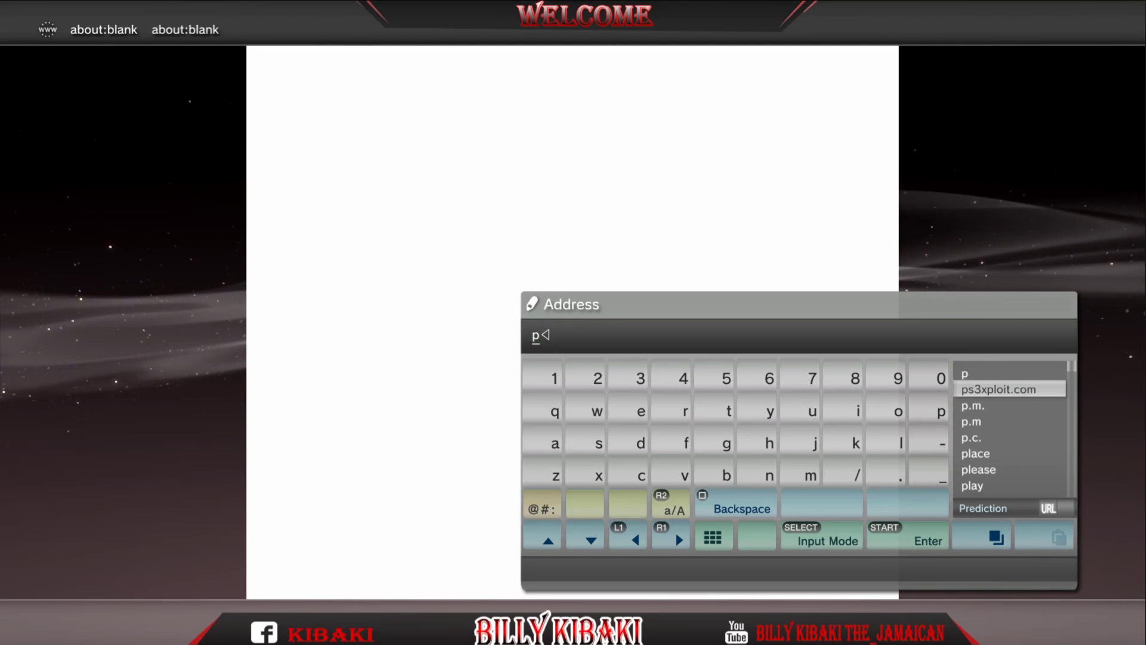
key(Return)
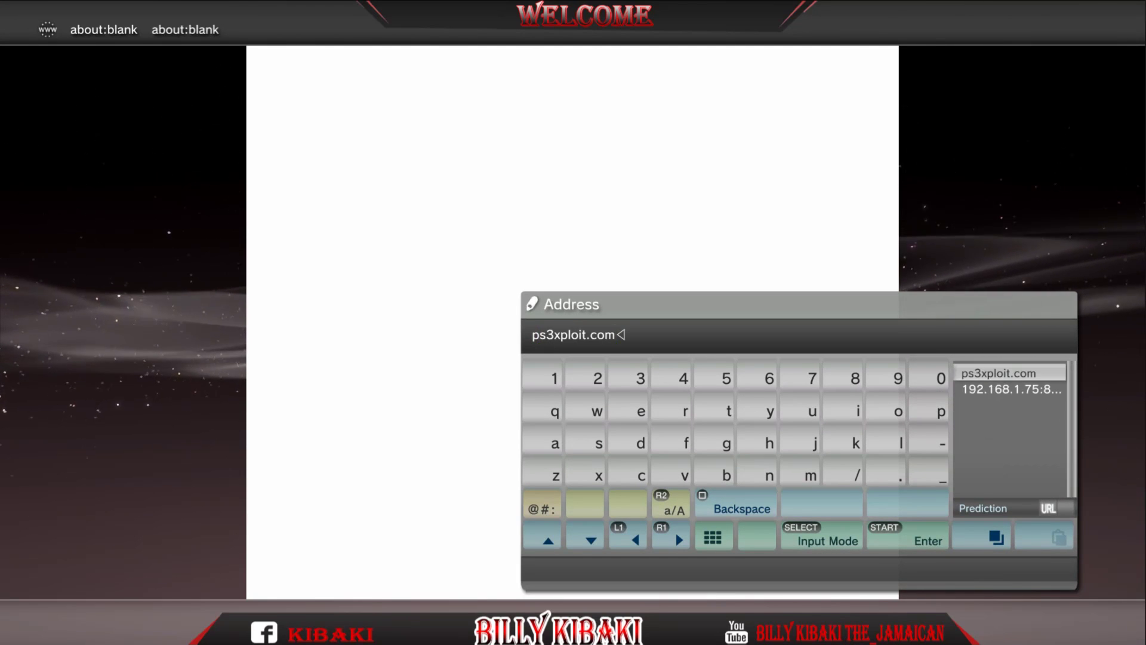
key(Return)
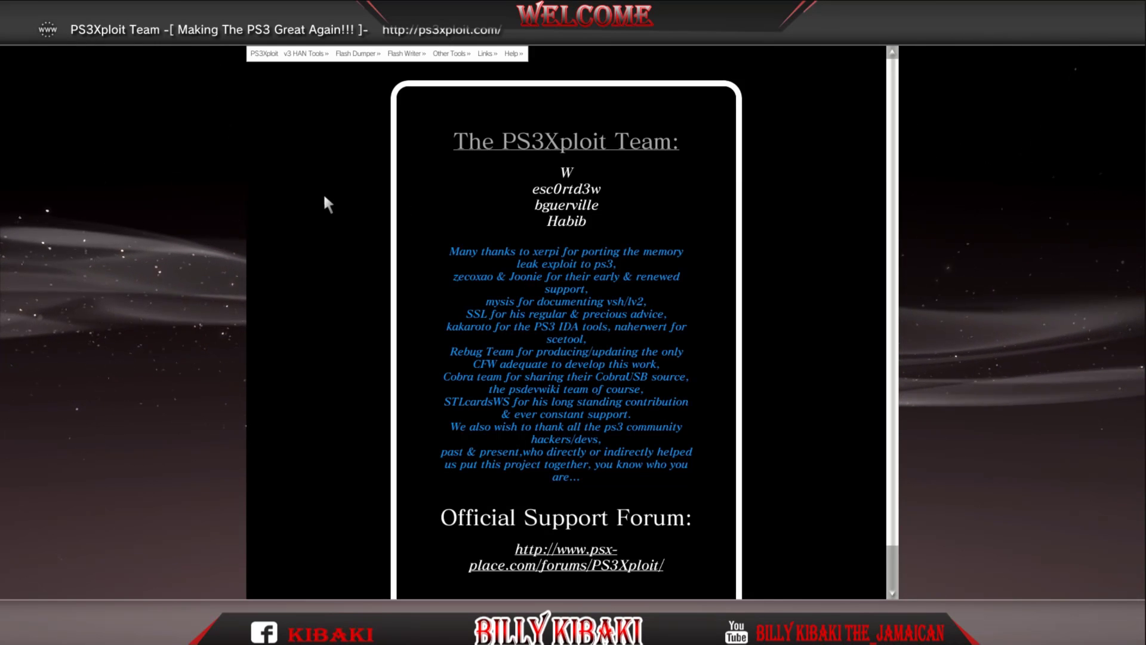
mouse_move(307, 58)
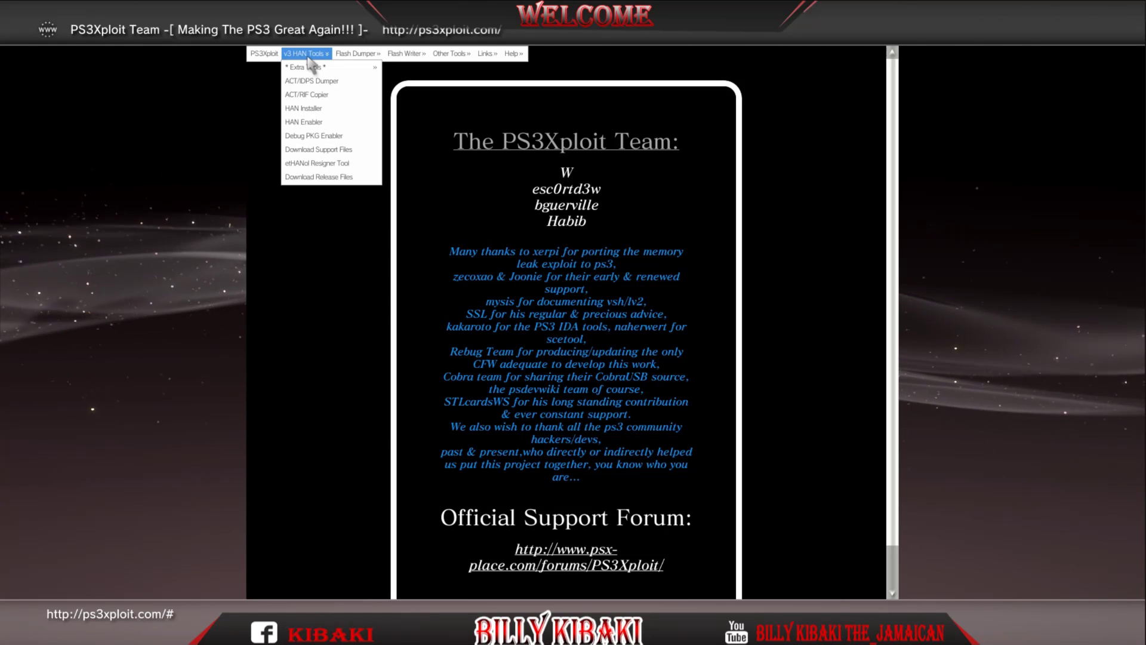
mouse_move(337, 70)
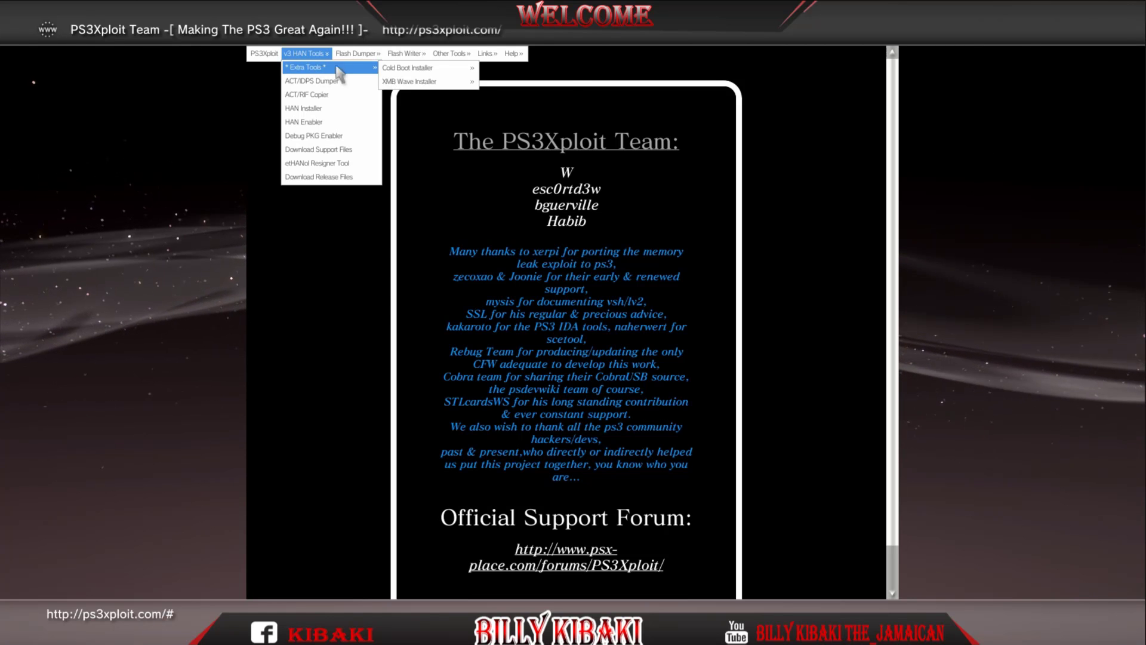
mouse_move(390, 85)
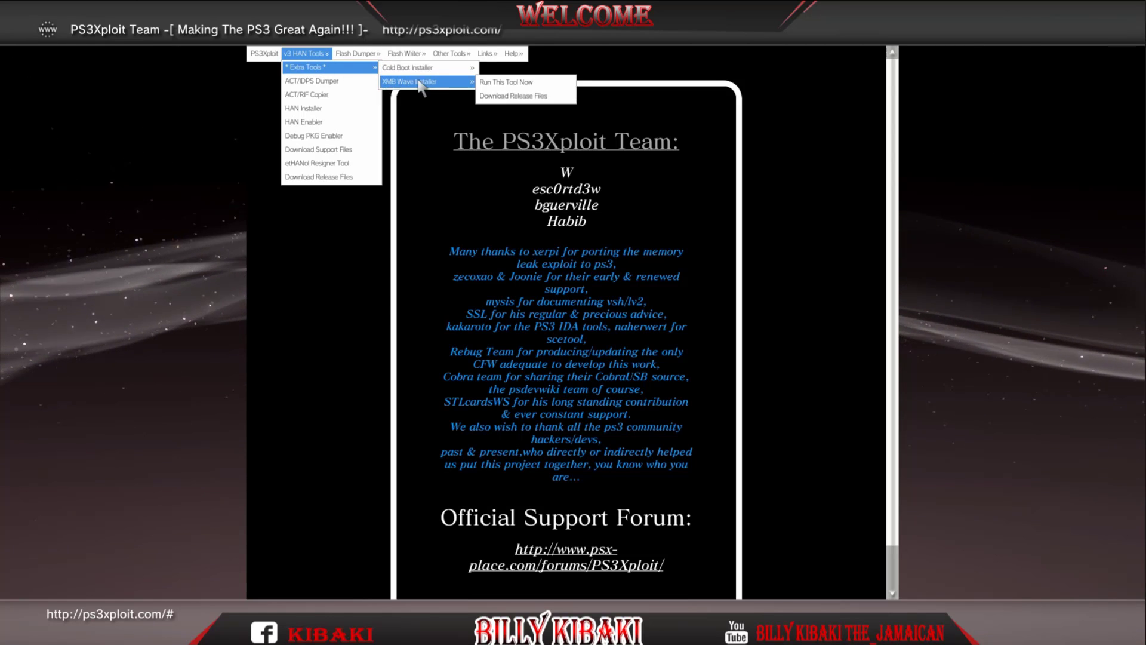
- Run the XMB Wave Installer, accept the FW 4.82 alert, and initialize with root path /dev_usb000
click(508, 82)
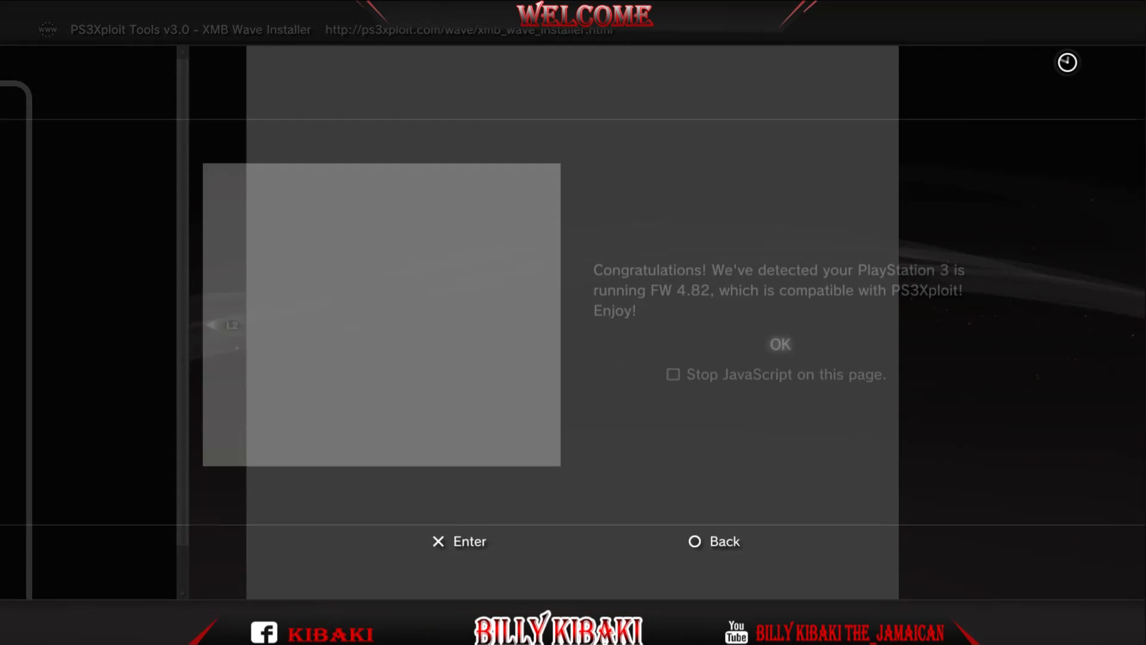
key(Return)
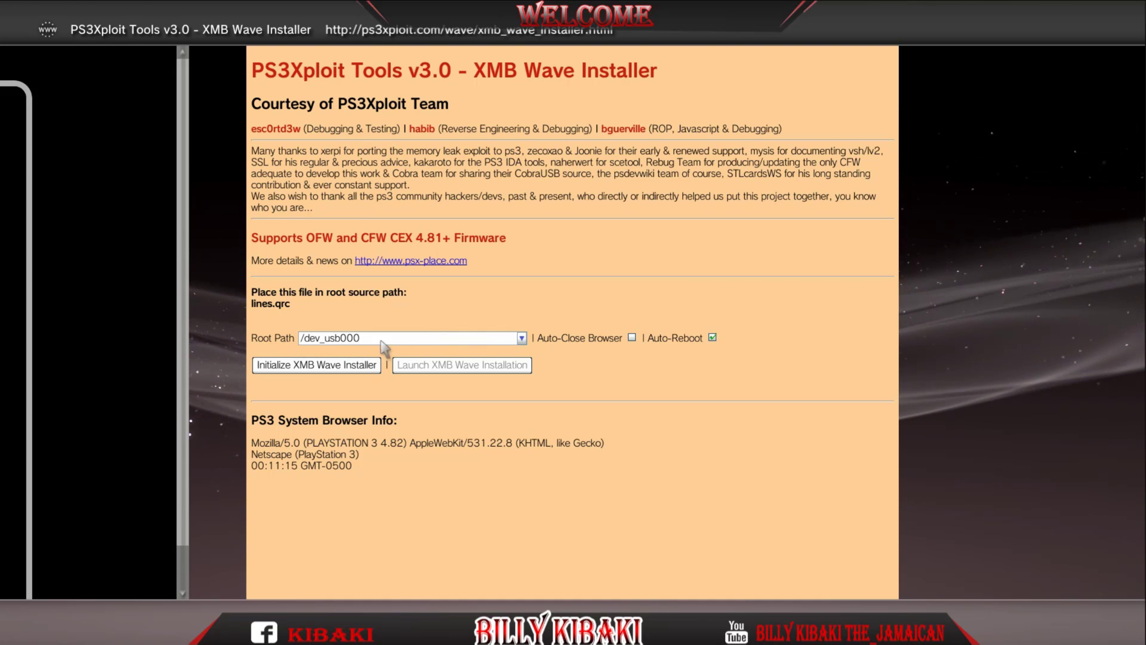
click(519, 339)
key(Down)
key(Down)
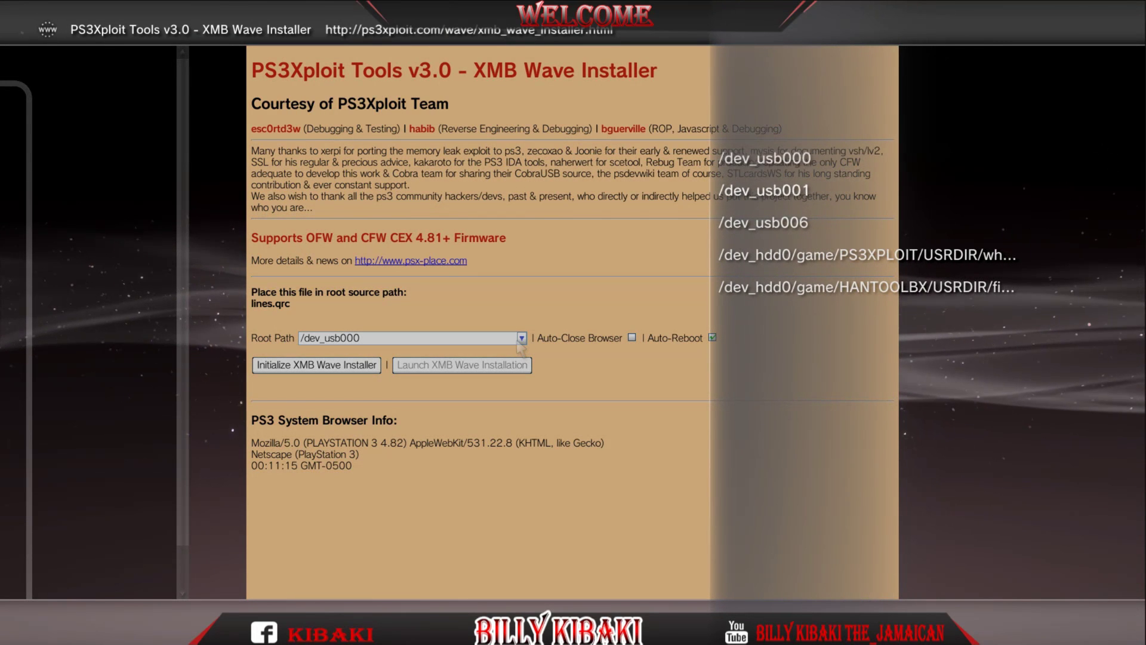
key(Up)
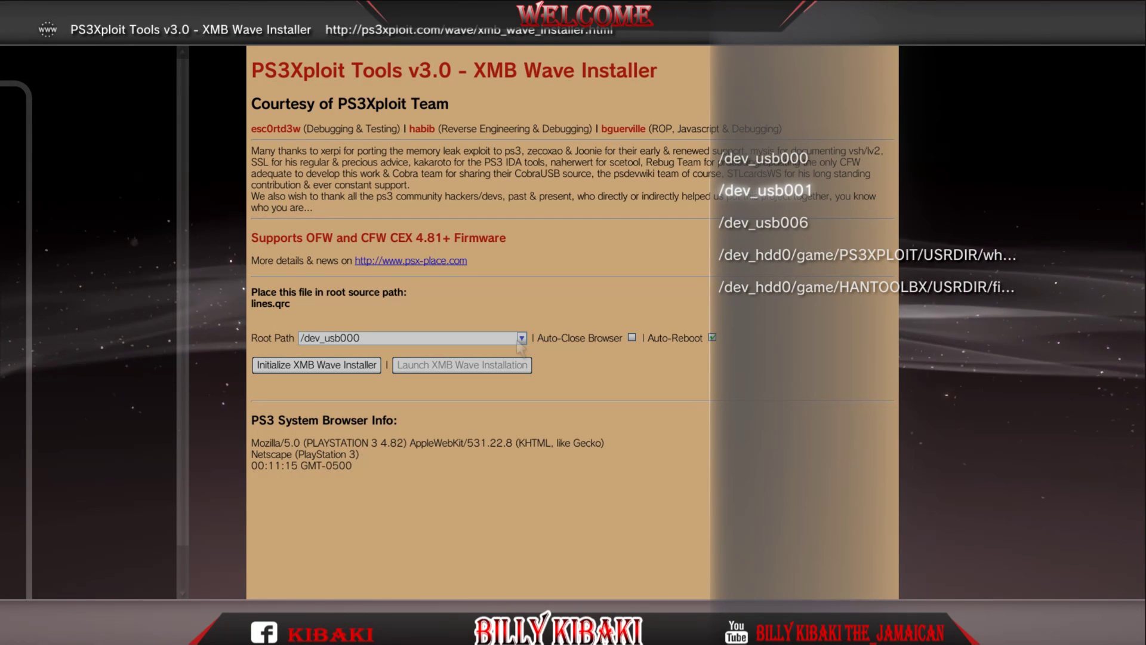
key(Escape)
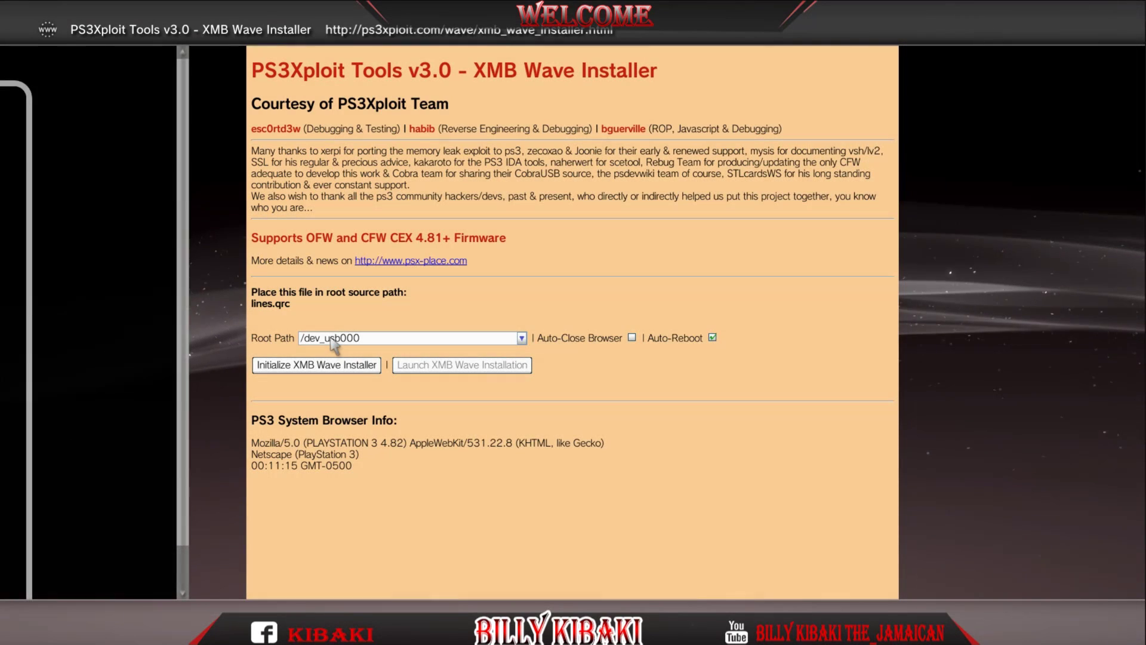
click(302, 363)
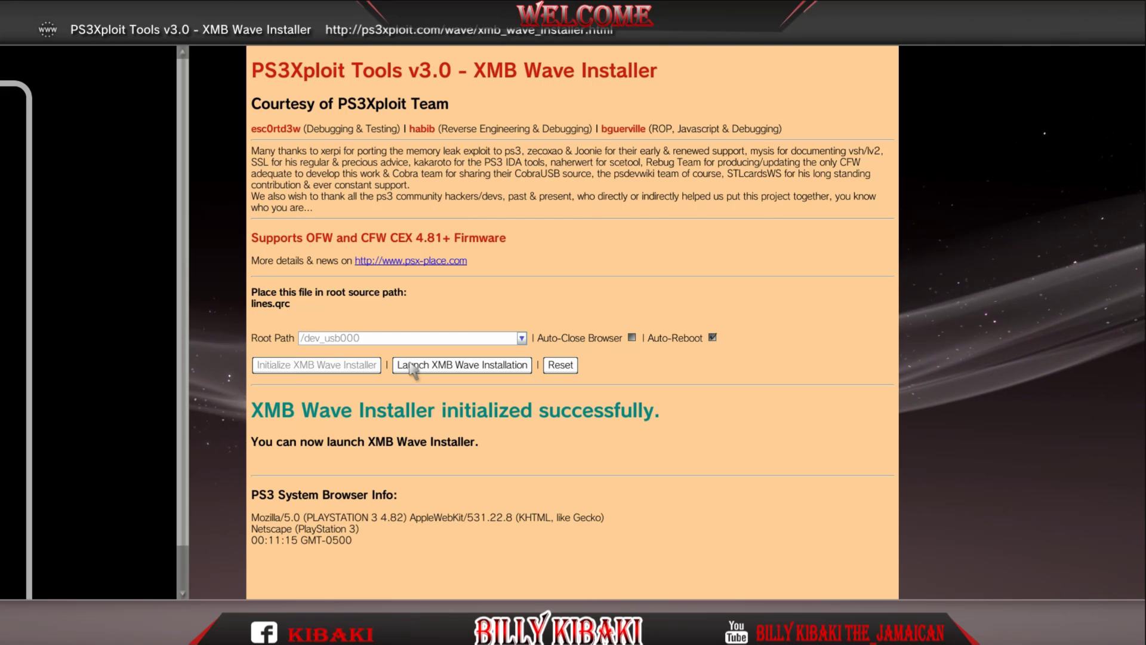
- Launch the XMB Wave installation and, after the reboot, view the green-blue wave from the Network column
click(435, 366)
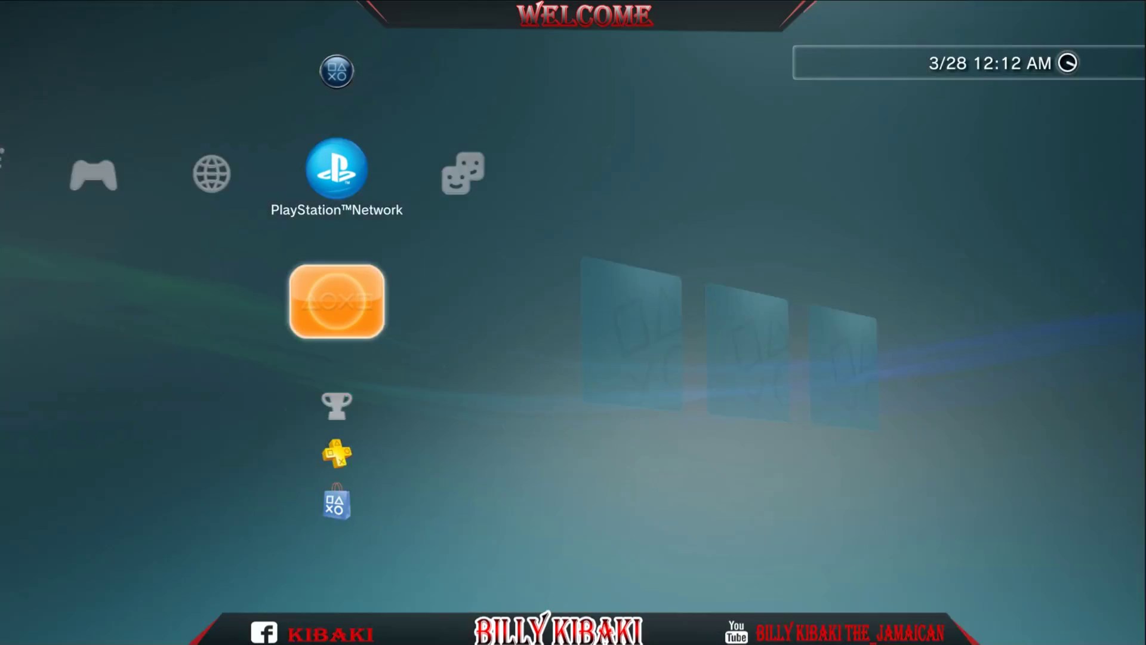
key(Left)
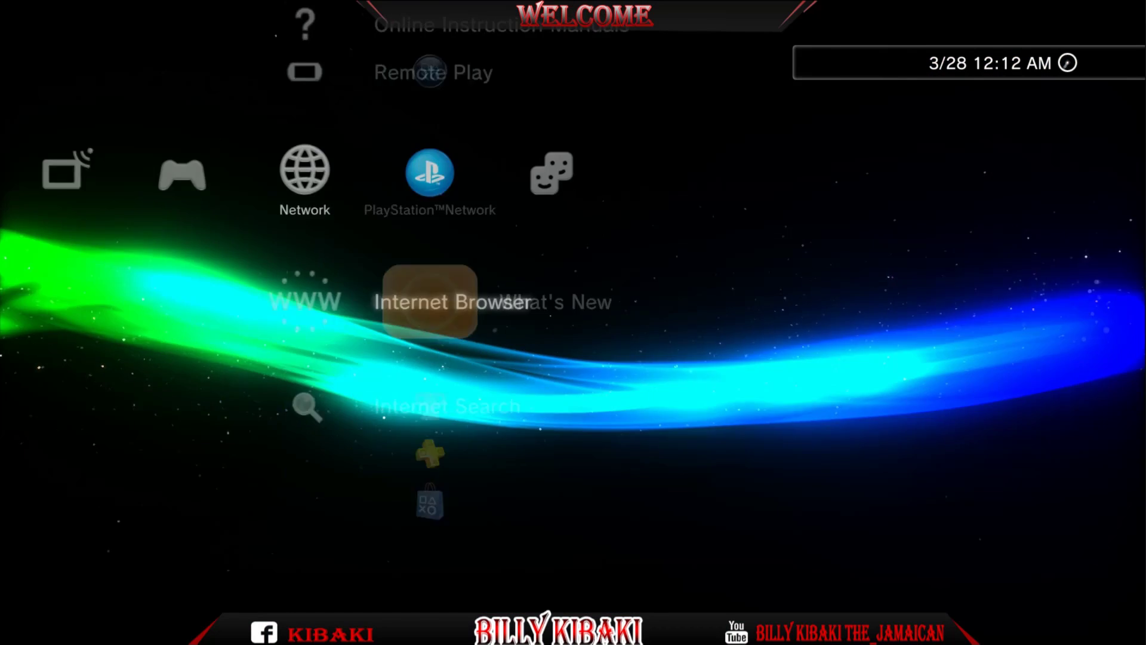